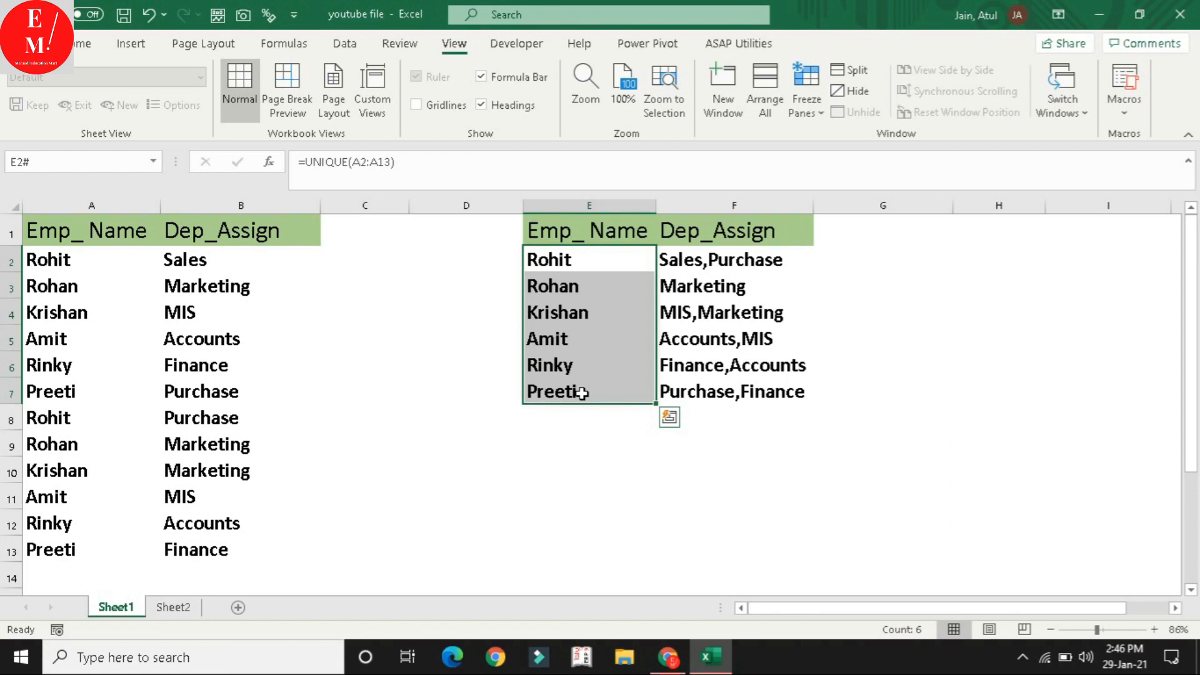
- Examine the Sheet1 summary of unique employee names and their combined department assignments in columns E and F
{"action": "left_click", "coordinate": [878, 392]}
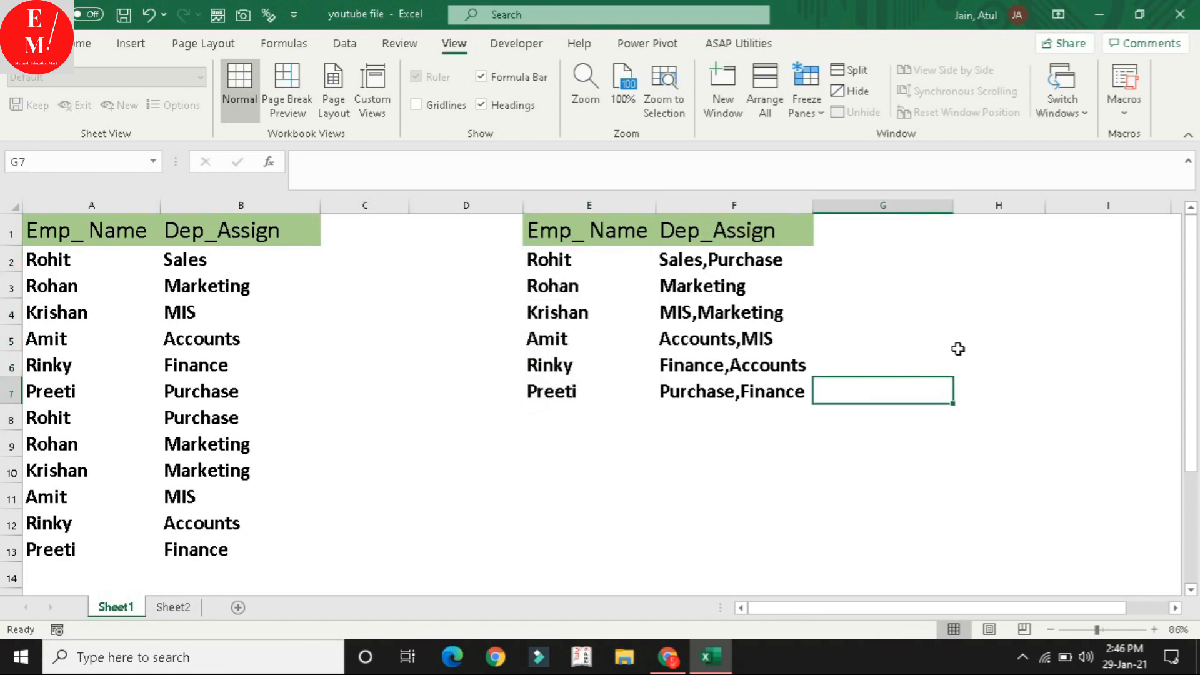
{"action": "left_click", "coordinate": [579, 269]}
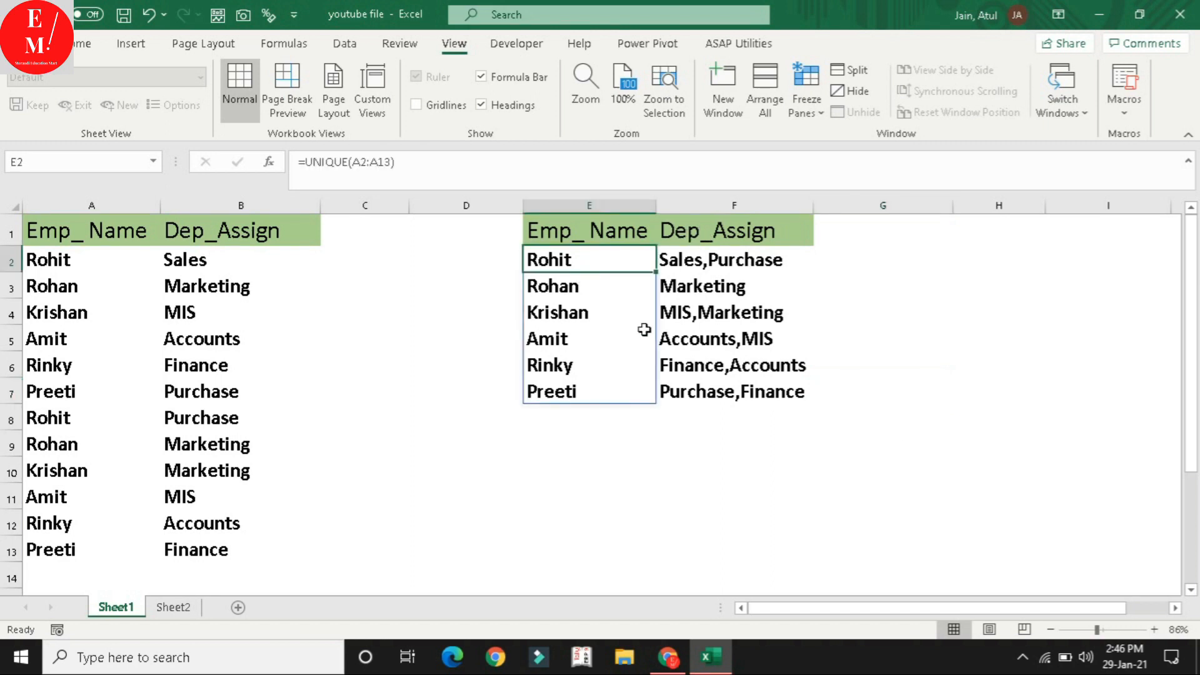
{"action": "left_click", "coordinate": [750, 268]}
{"action": "left_click", "coordinate": [973, 392]}
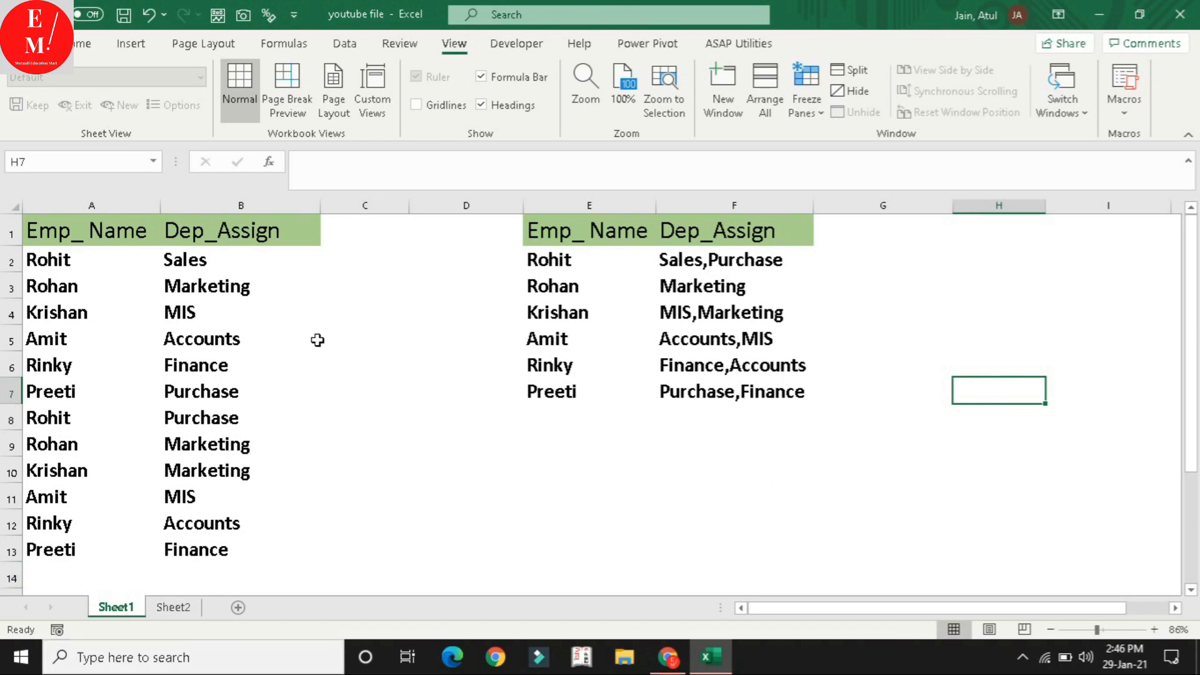
{"action": "left_click_drag", "start_coordinate": [575, 237], "coordinate": [765, 412]}
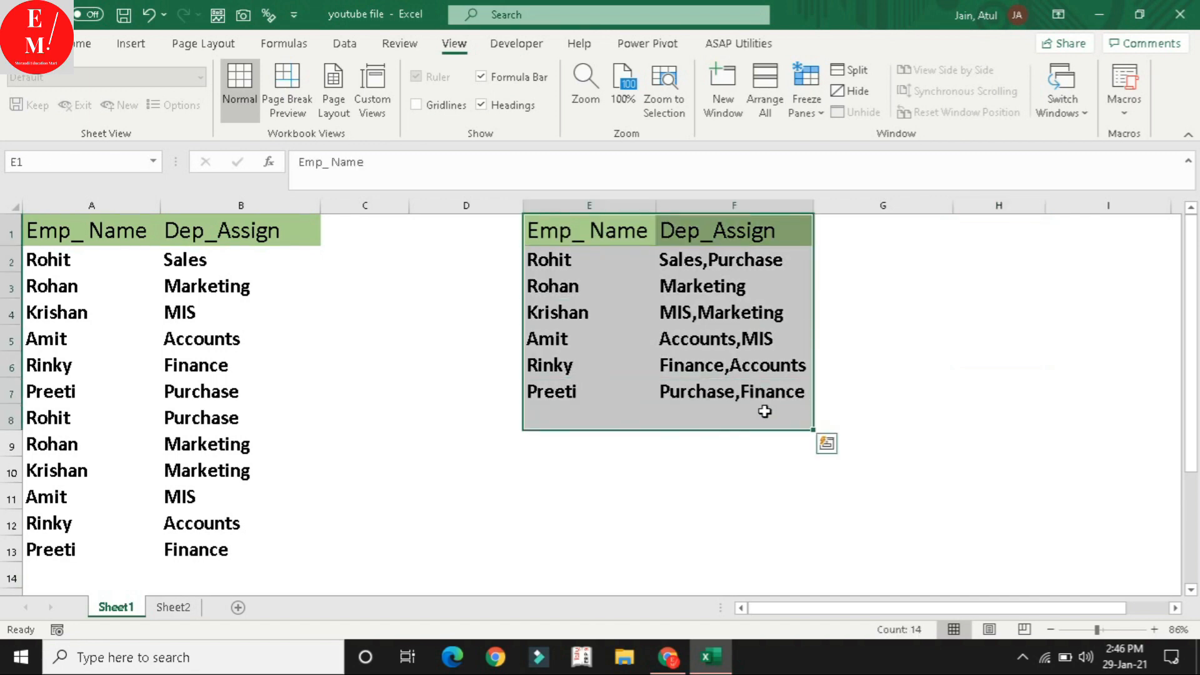
{"action": "left_click", "coordinate": [240, 444]}
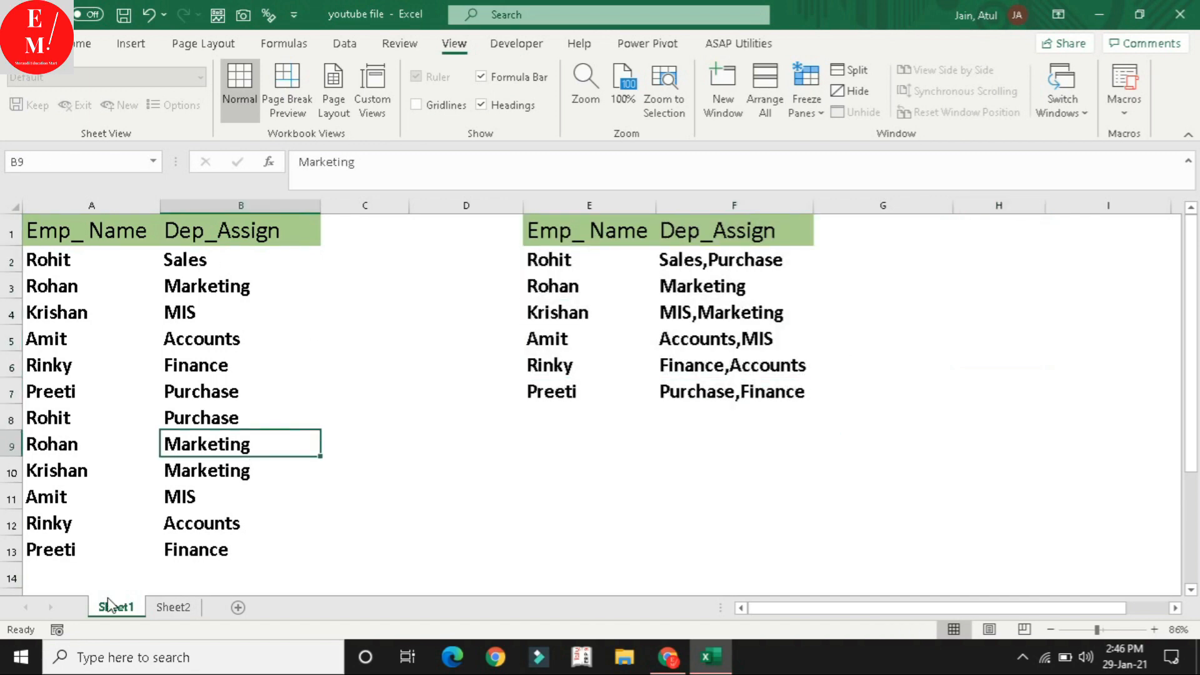
- Switch to Sheet2 and review its employee names and department assignments in columns A and B
{"action": "left_click", "coordinate": [175, 608]}
{"action": "left_click_drag", "start_coordinate": [90, 237], "coordinate": [215, 553]}
{"action": "scroll", "coordinate": [255, 289], "scroll_direction": "up", "scroll_amount": 1}
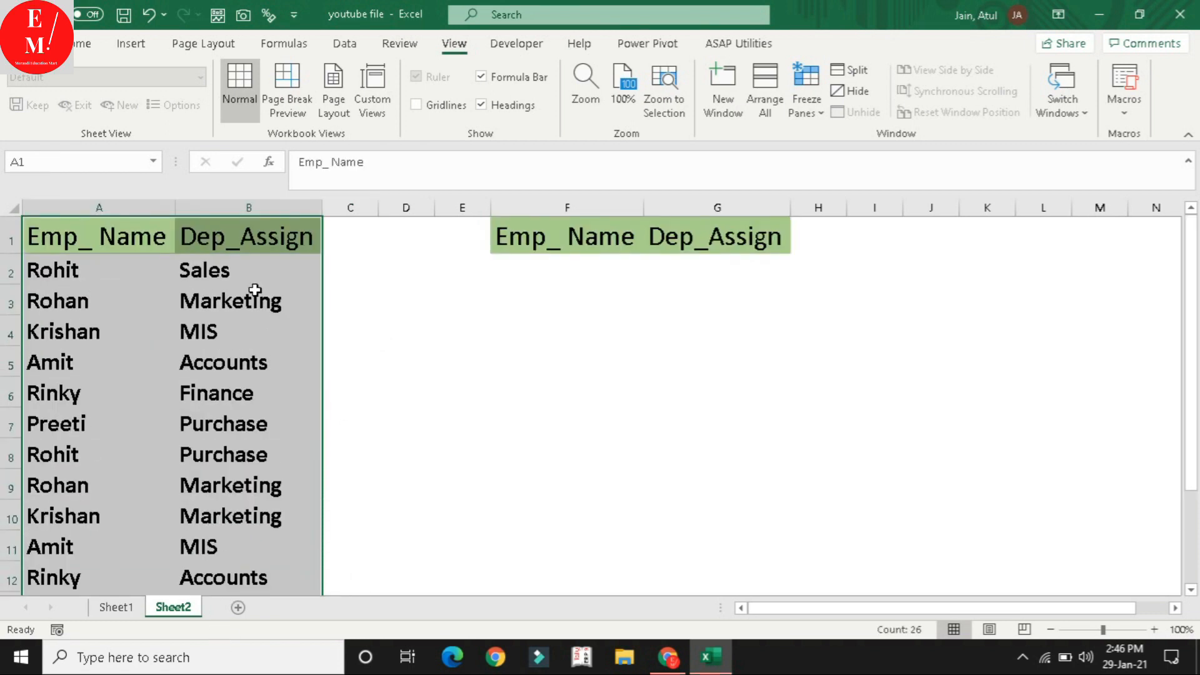
{"action": "left_click", "coordinate": [255, 289]}
{"action": "left_click", "coordinate": [498, 290]}
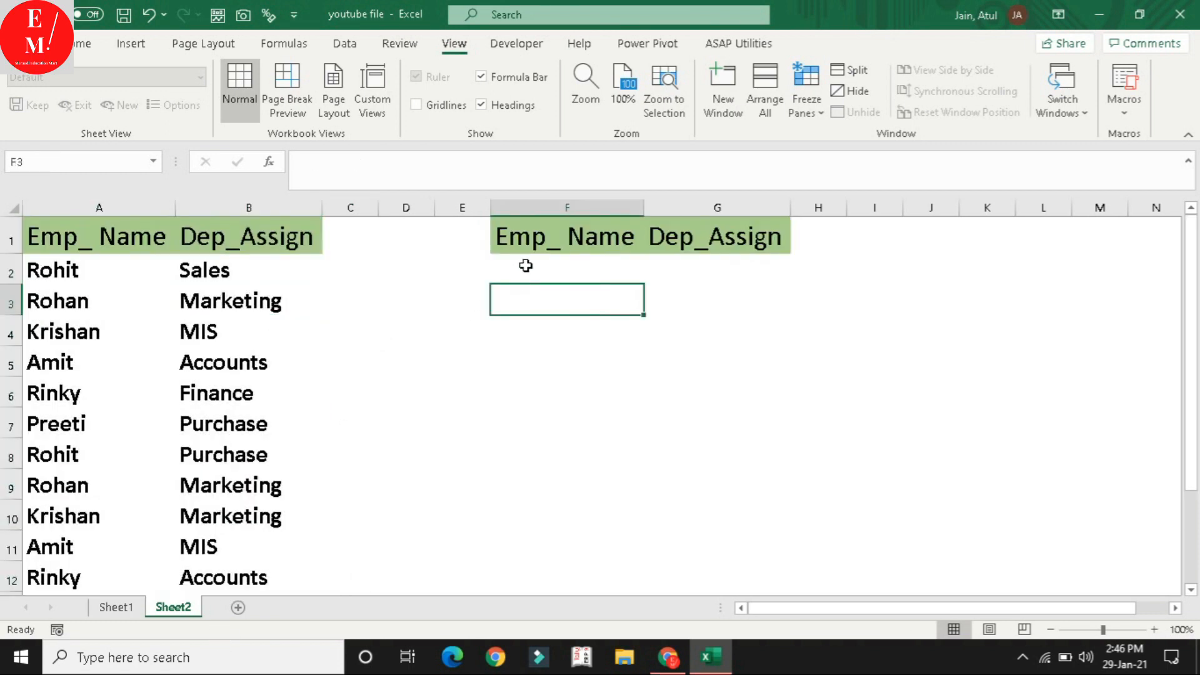
{"action": "left_click", "coordinate": [526, 265]}
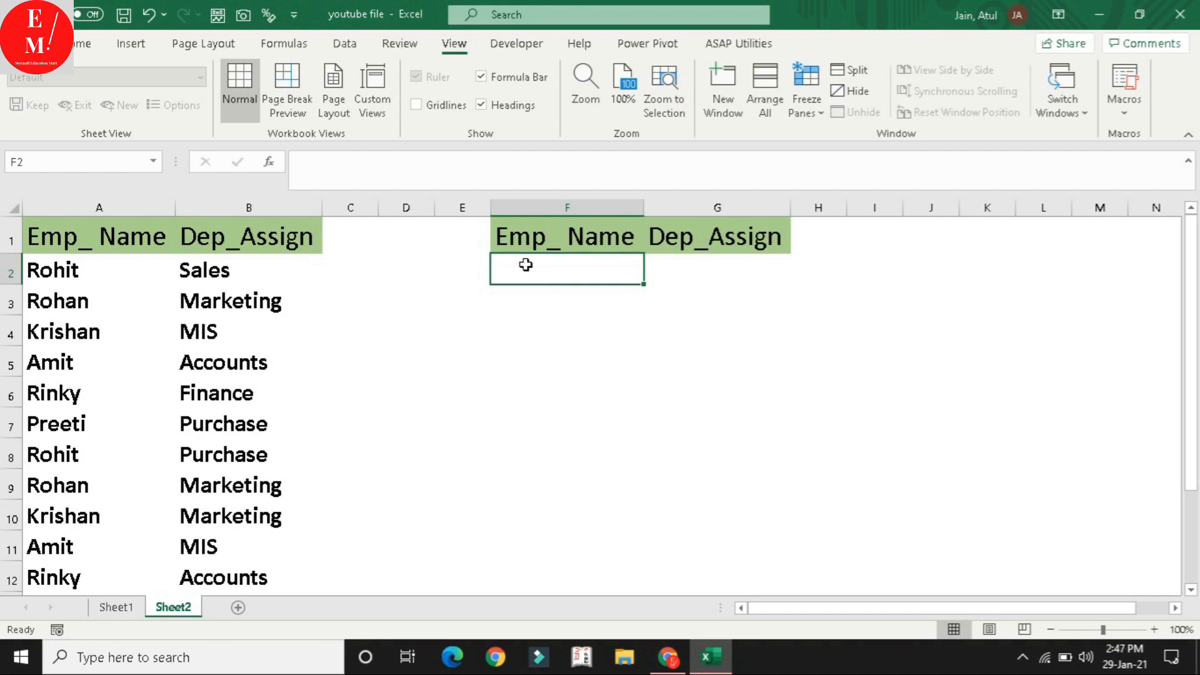
{"action": "key", "text": "alt+h"}
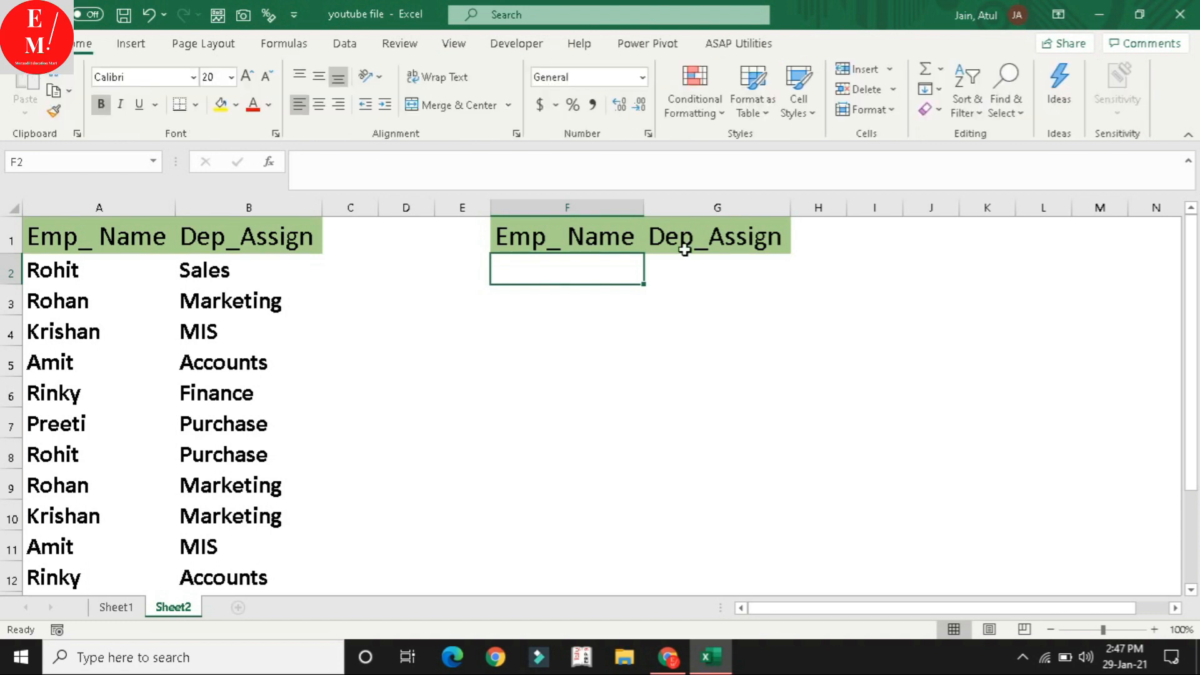
{"action": "left_click_drag", "start_coordinate": [94, 270], "coordinate": [74, 542]}
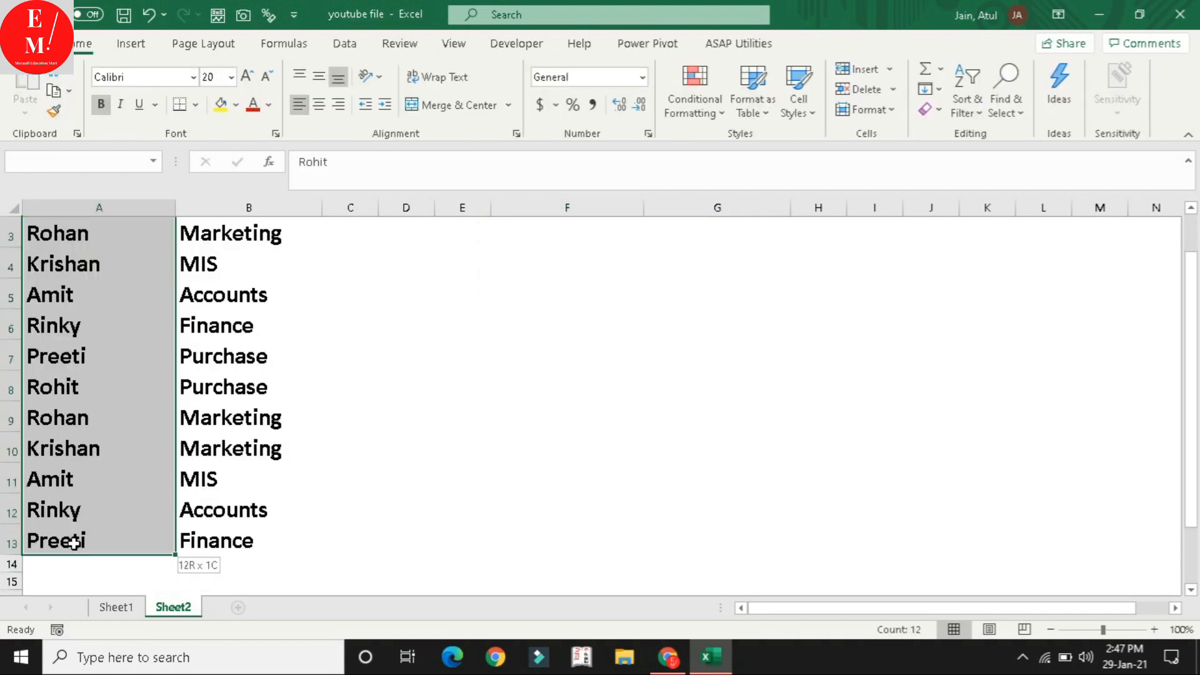
{"action": "scroll", "coordinate": [648, 282], "scroll_direction": "up", "scroll_amount": 1}
{"action": "left_click", "coordinate": [541, 291]}
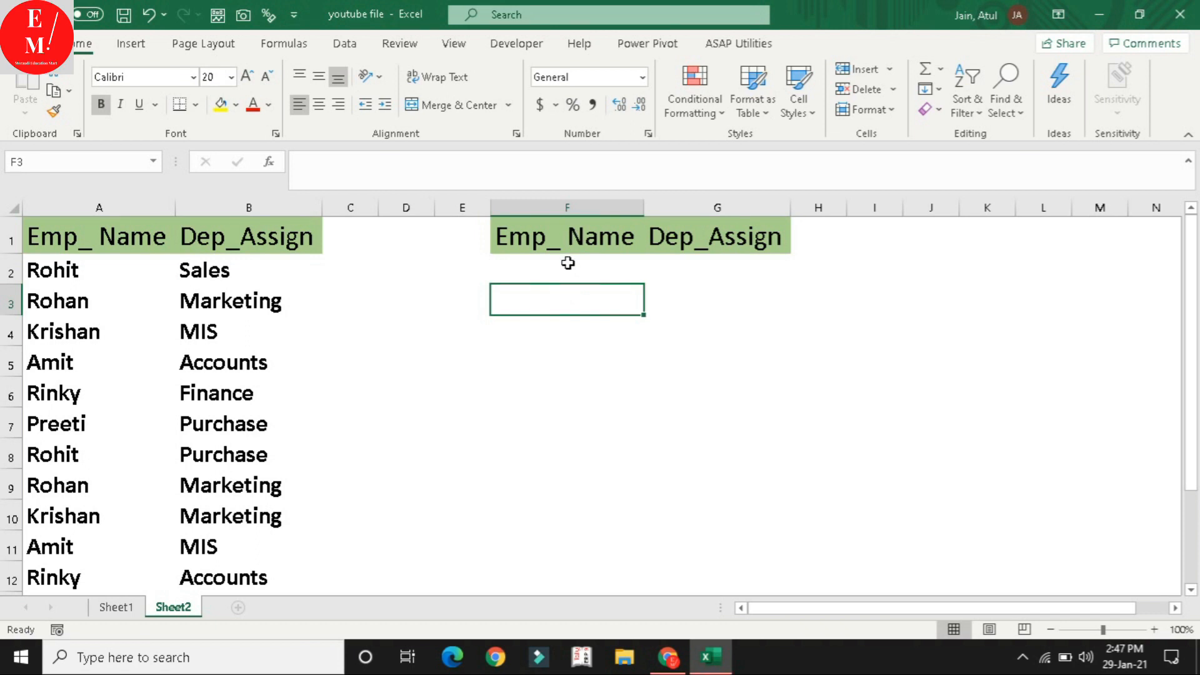
- Enter the formula =UNIQUE(A2:A13) in cell F2 to list each employee name once
{"action": "left_click", "coordinate": [574, 266]}
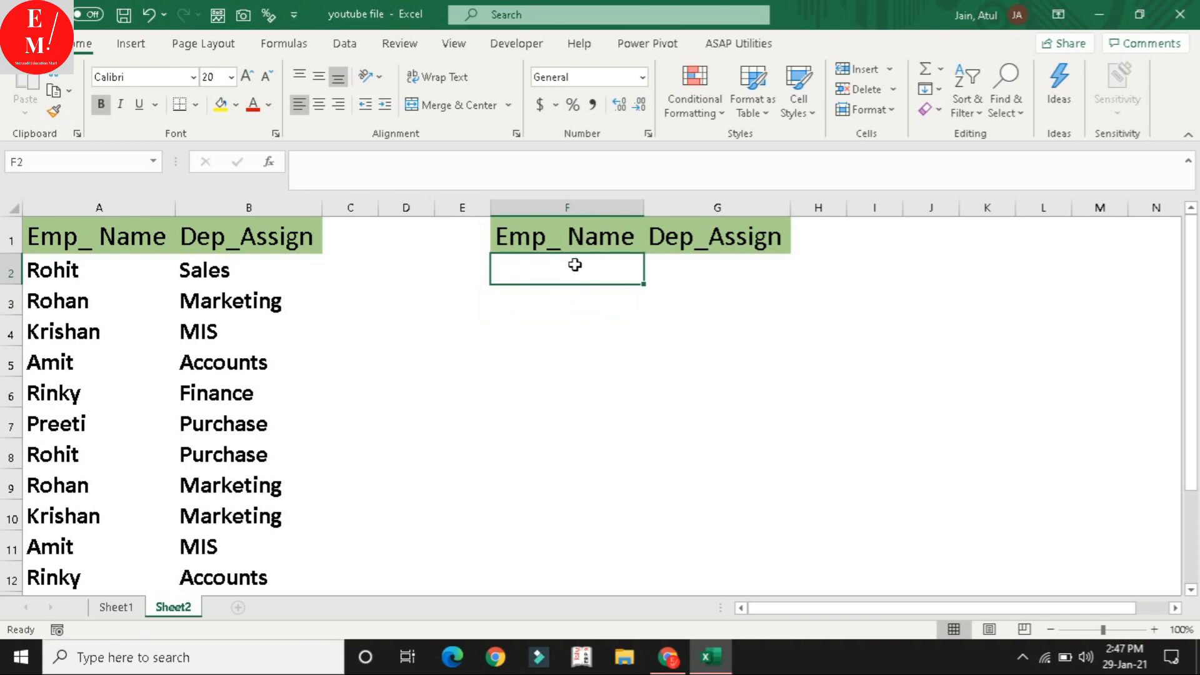
{"action": "type", "text": "="}
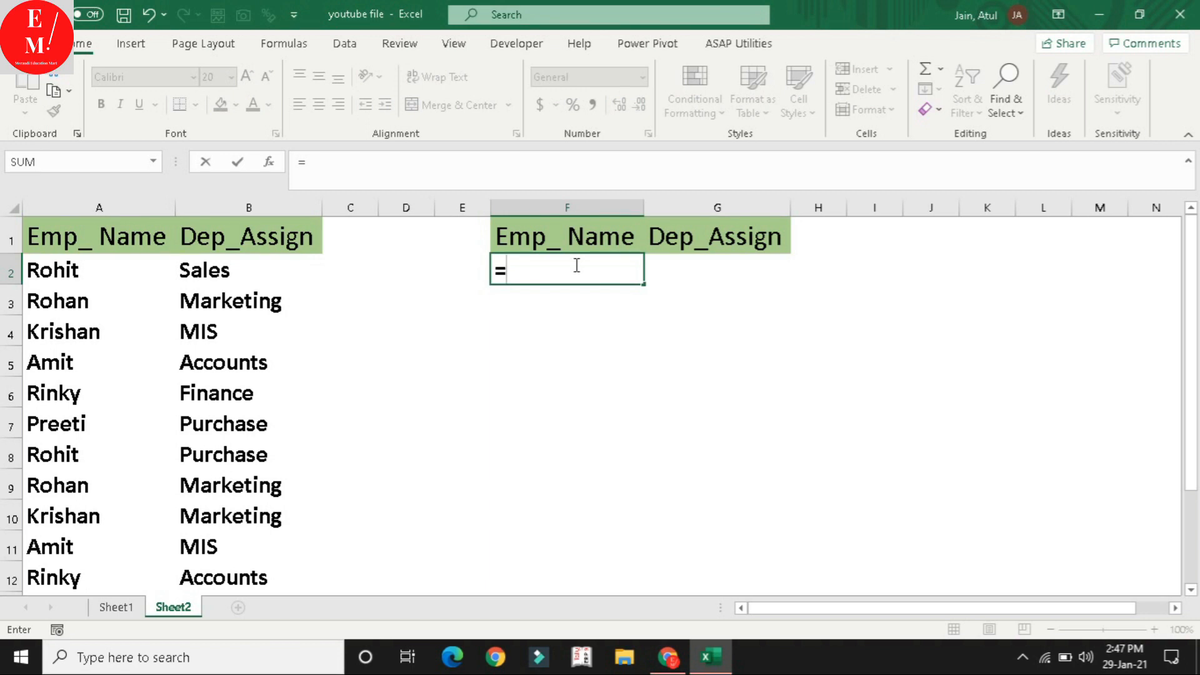
{"action": "type", "text": "uniq"}
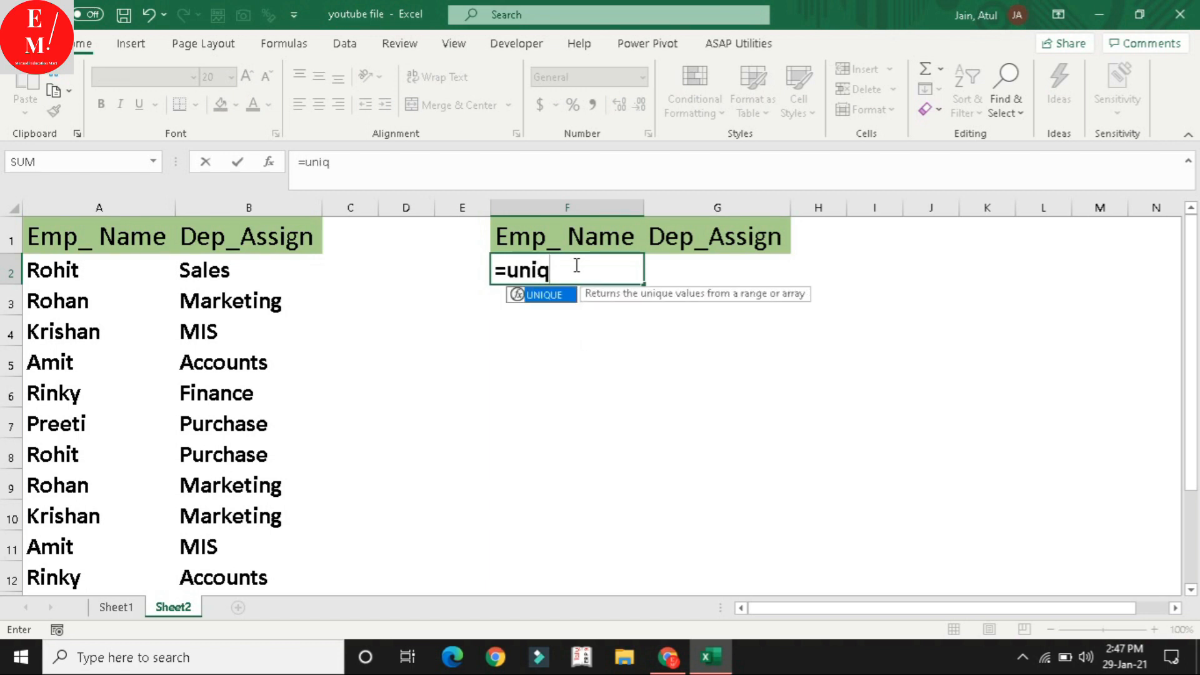
{"action": "double_click", "coordinate": [555, 299]}
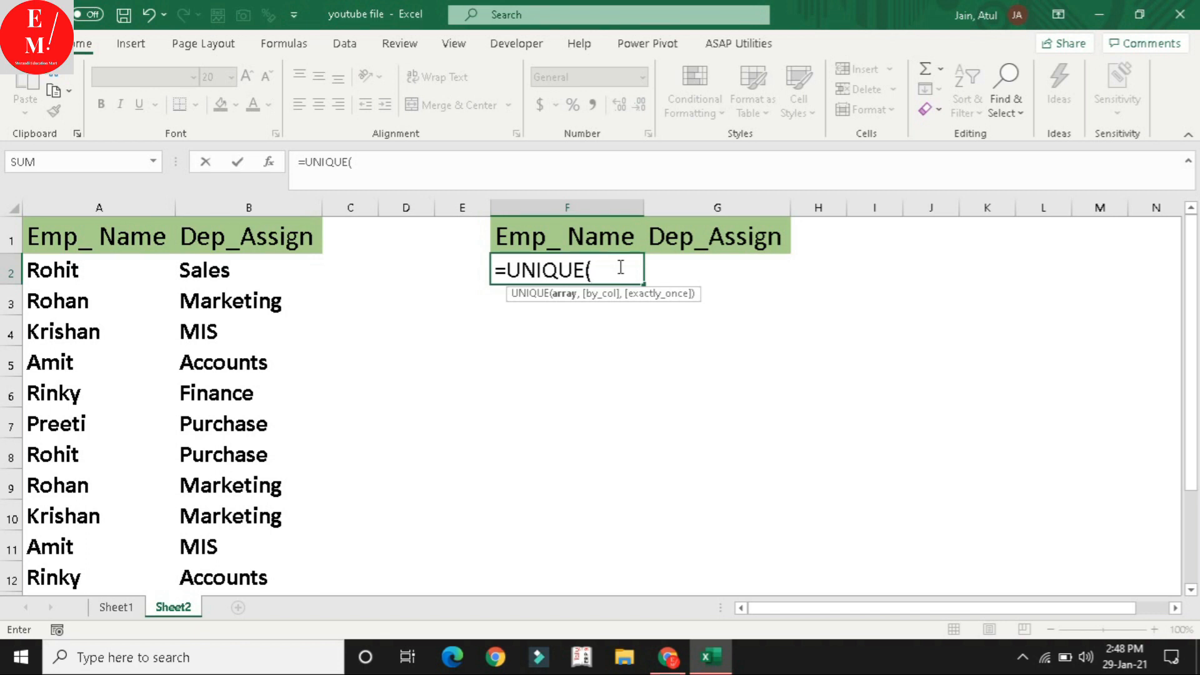
{"action": "left_click_drag", "start_coordinate": [103, 262], "coordinate": [56, 539]}
{"action": "scroll", "coordinate": [66, 393], "scroll_direction": "up", "scroll_amount": 1}
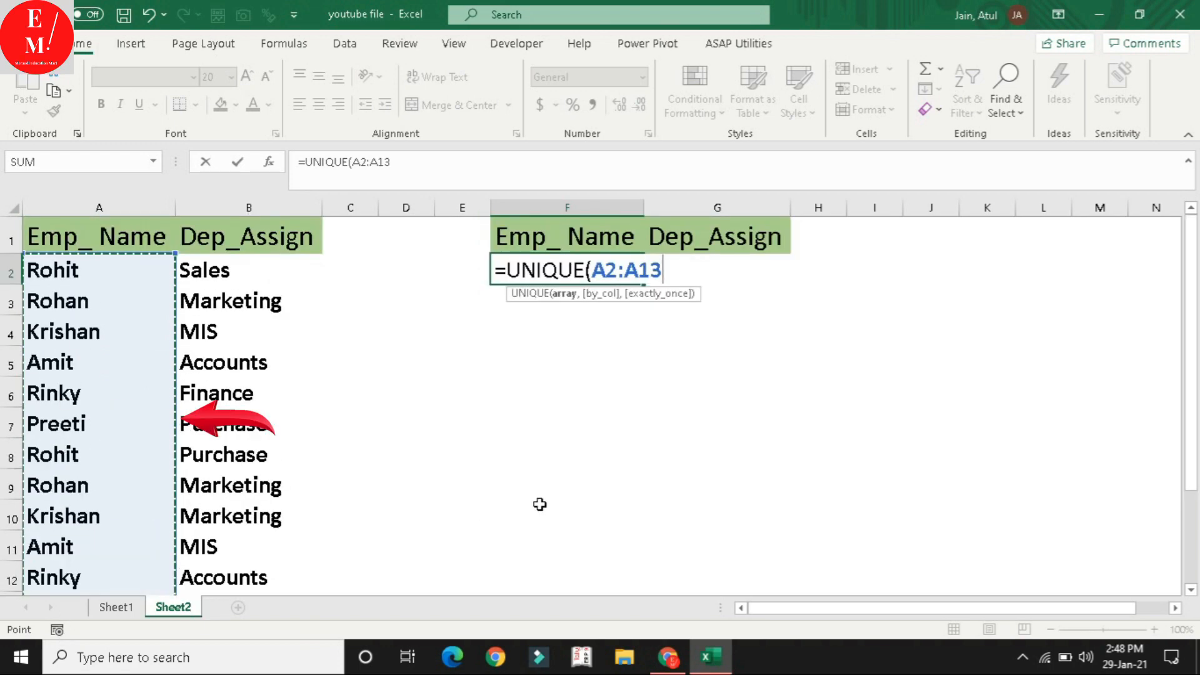
{"action": "type", "text": ")"}
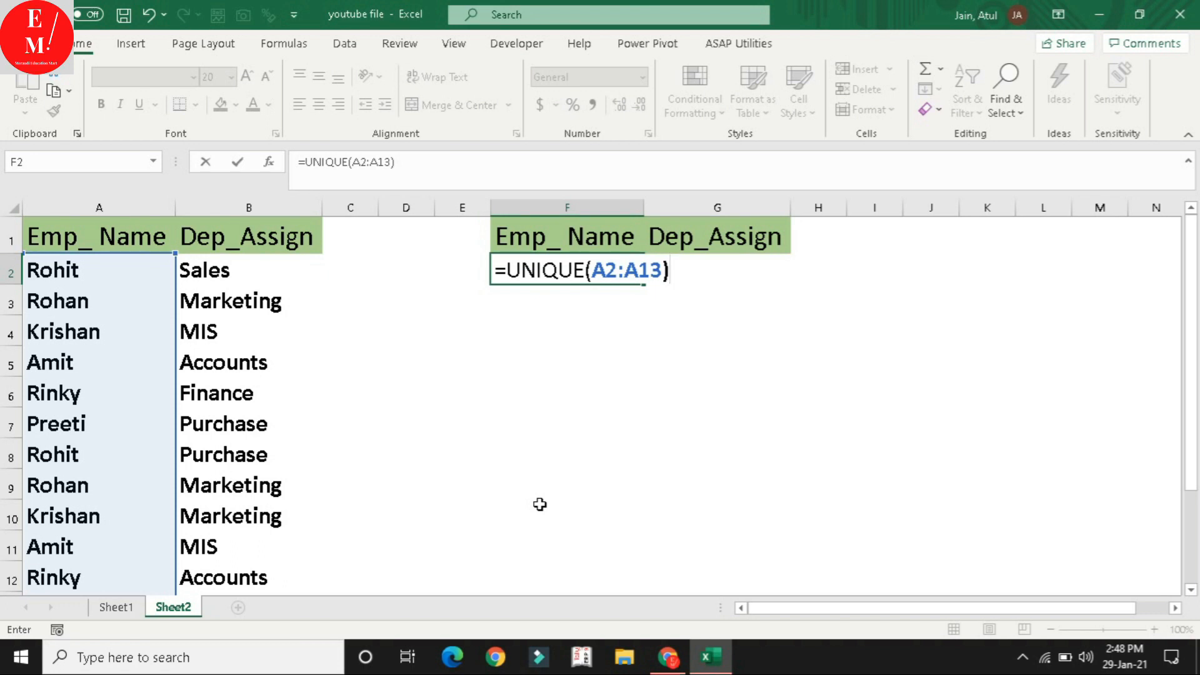
{"action": "key", "text": "Return"}
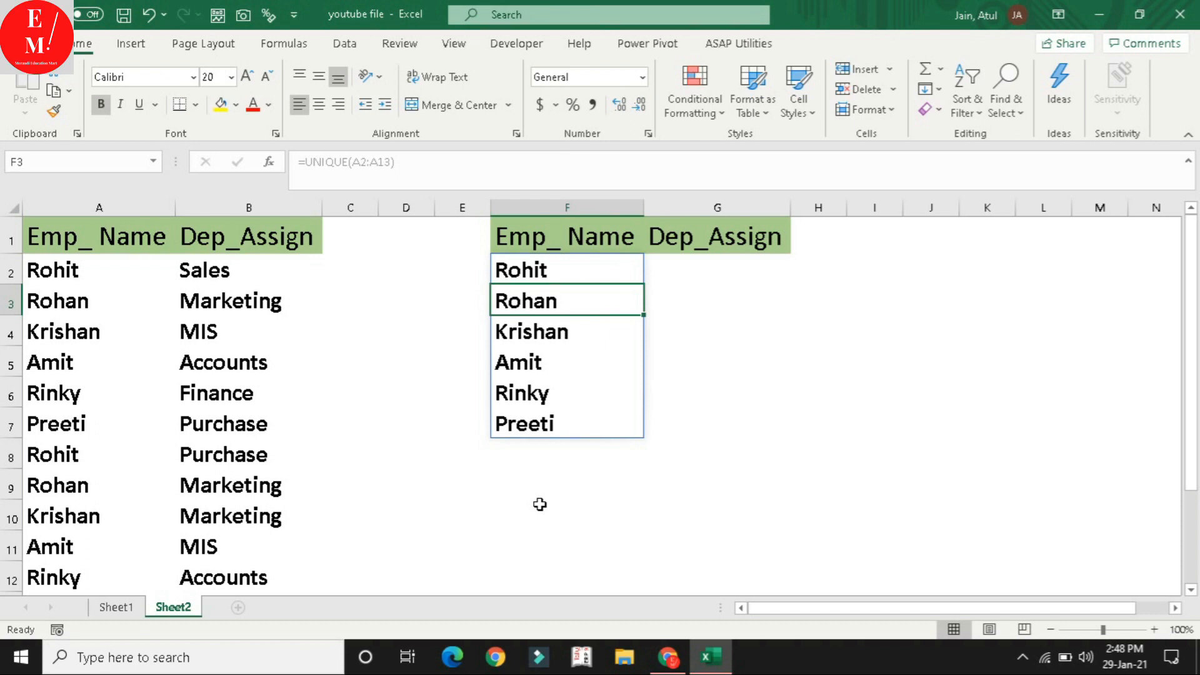
- Start an IF formula in cell G2 whose logical test compares F2 with the name range A2:A13
{"action": "left_click", "coordinate": [696, 264]}
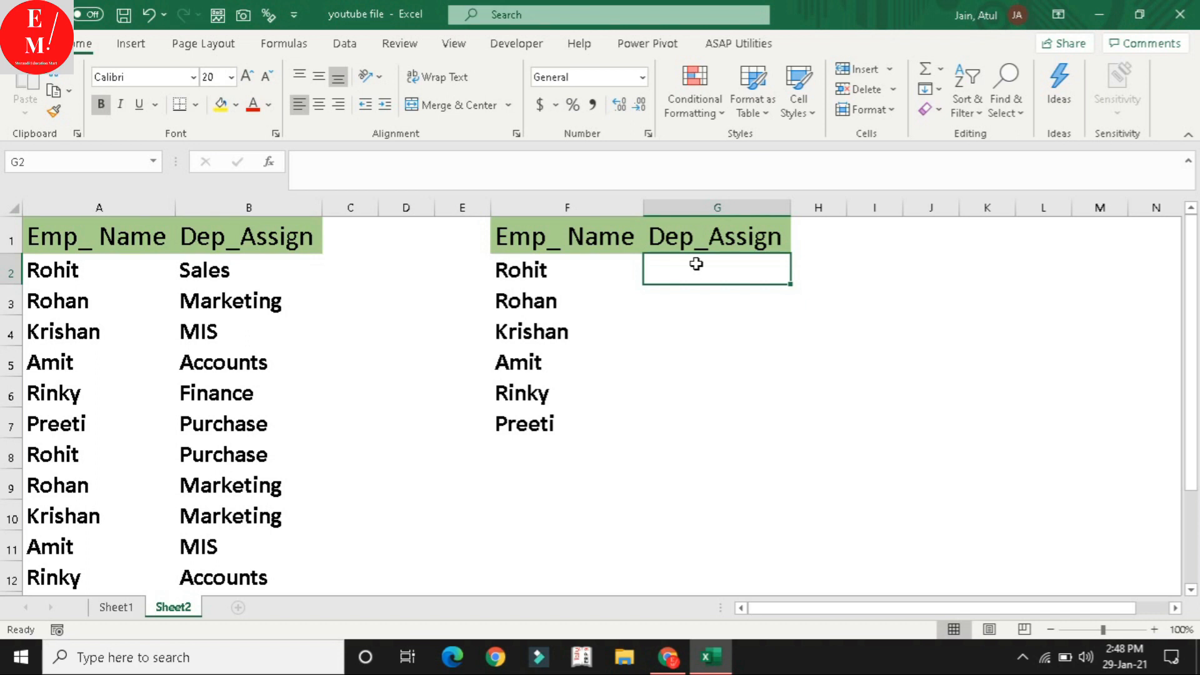
{"action": "type", "text": "=i"}
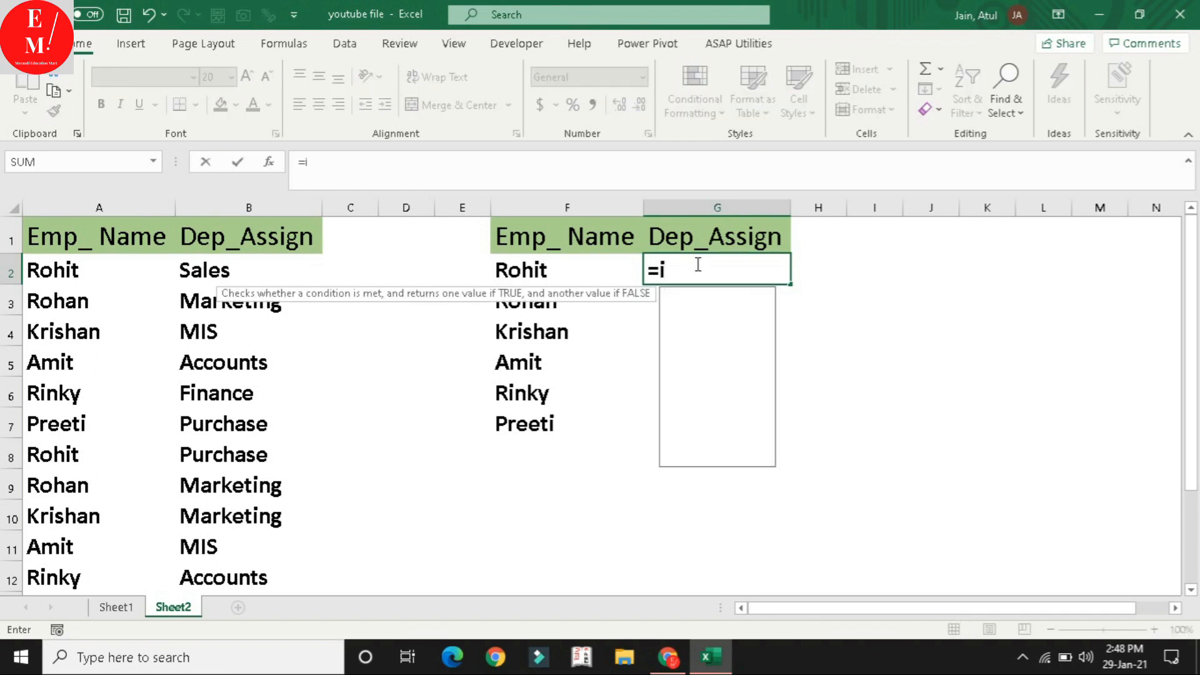
{"action": "type", "text": "f("}
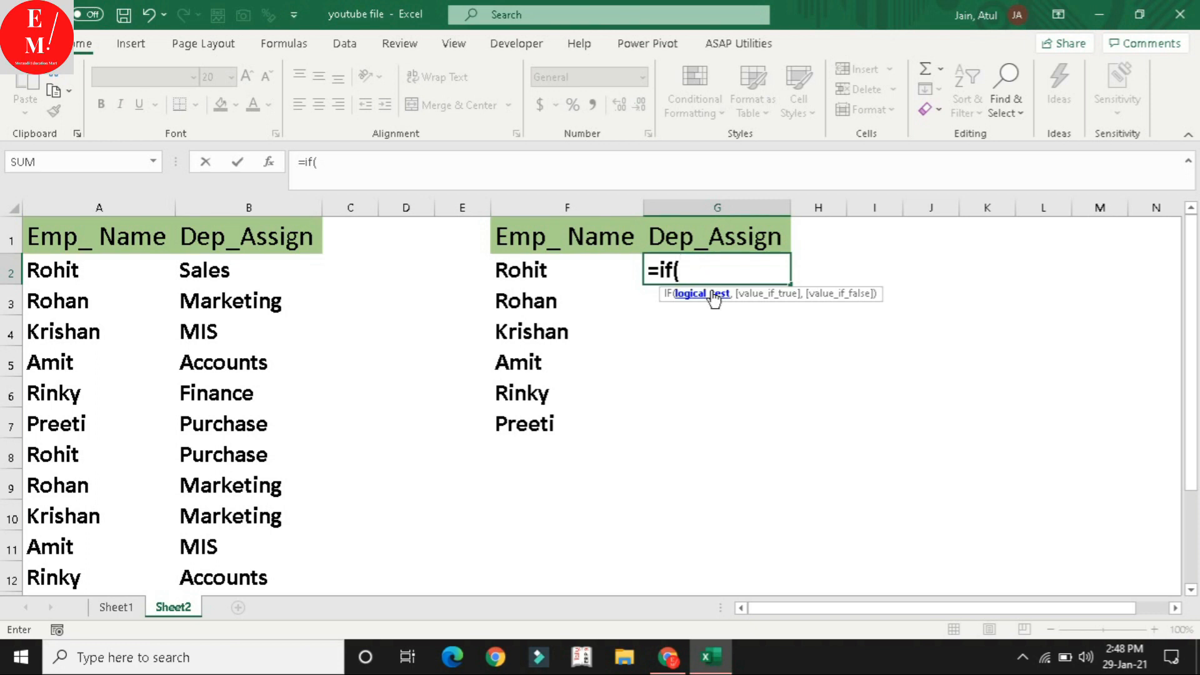
{"action": "left_click", "coordinate": [522, 268]}
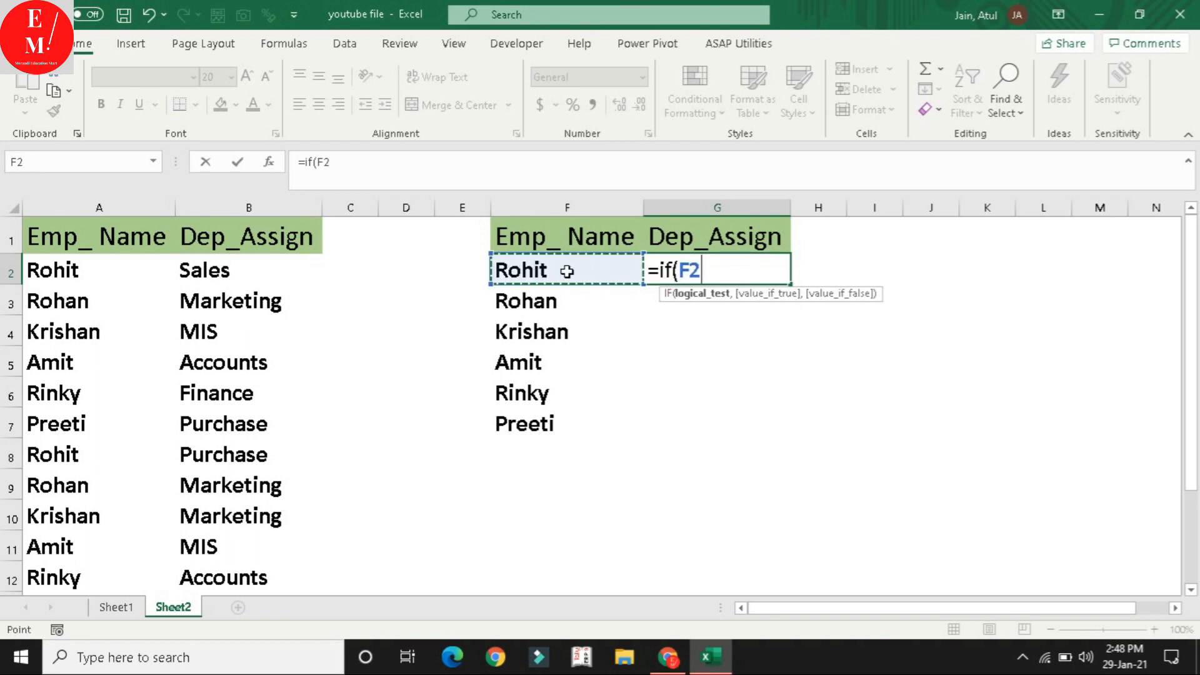
{"action": "type", "text": "="}
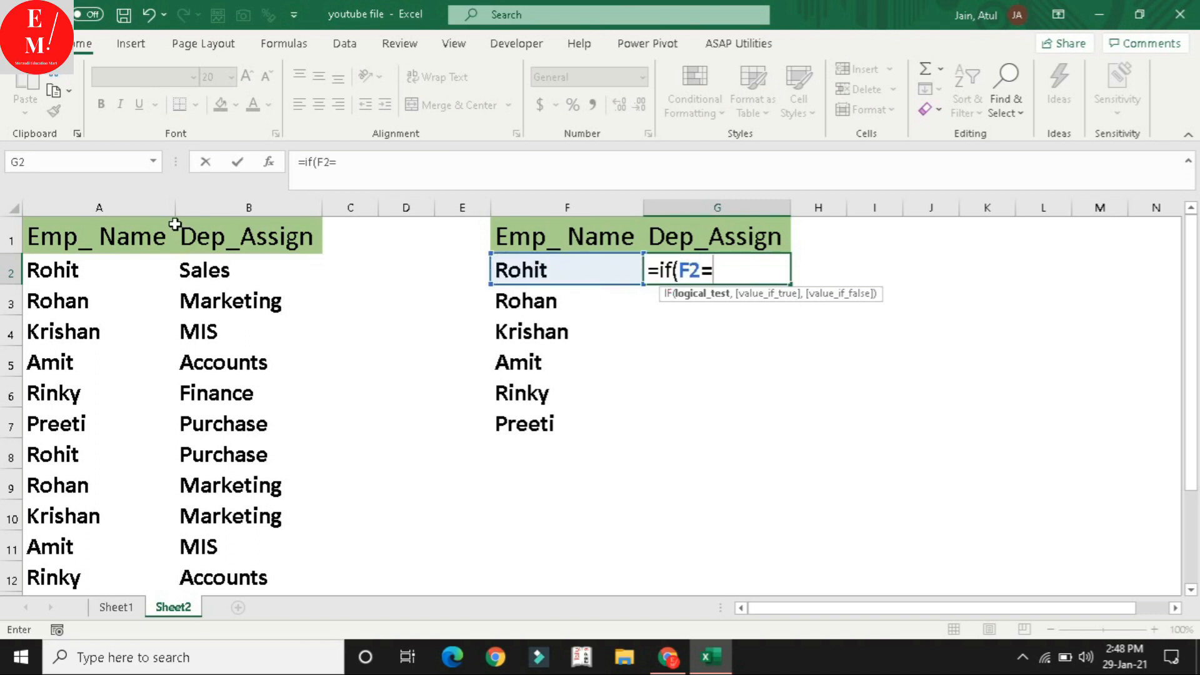
{"action": "left_click_drag", "start_coordinate": [100, 275], "coordinate": [92, 536]}
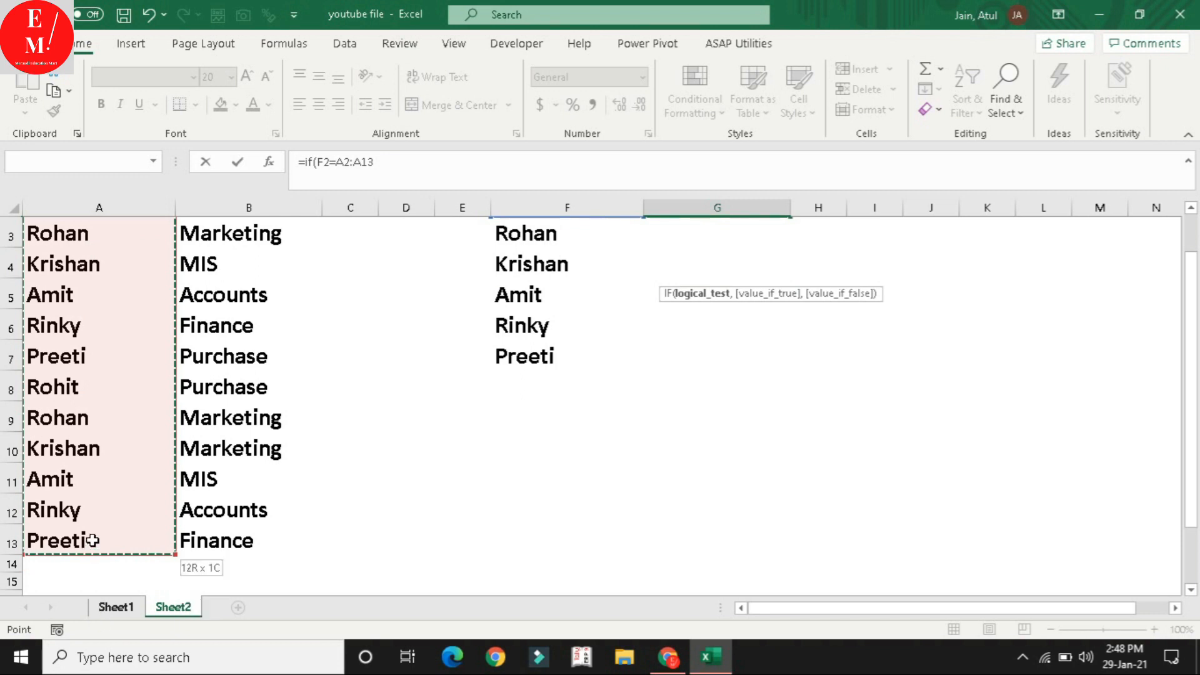
{"action": "scroll", "coordinate": [691, 298], "scroll_direction": "up", "scroll_amount": 1}
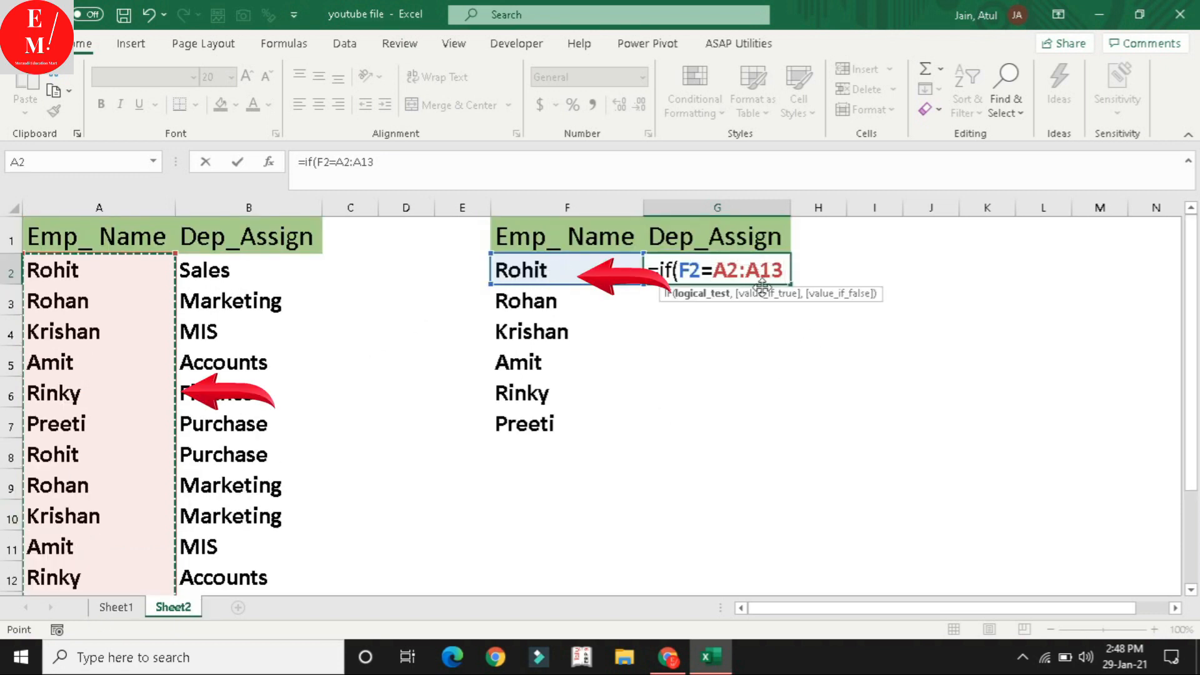
{"action": "type", "text": ","}
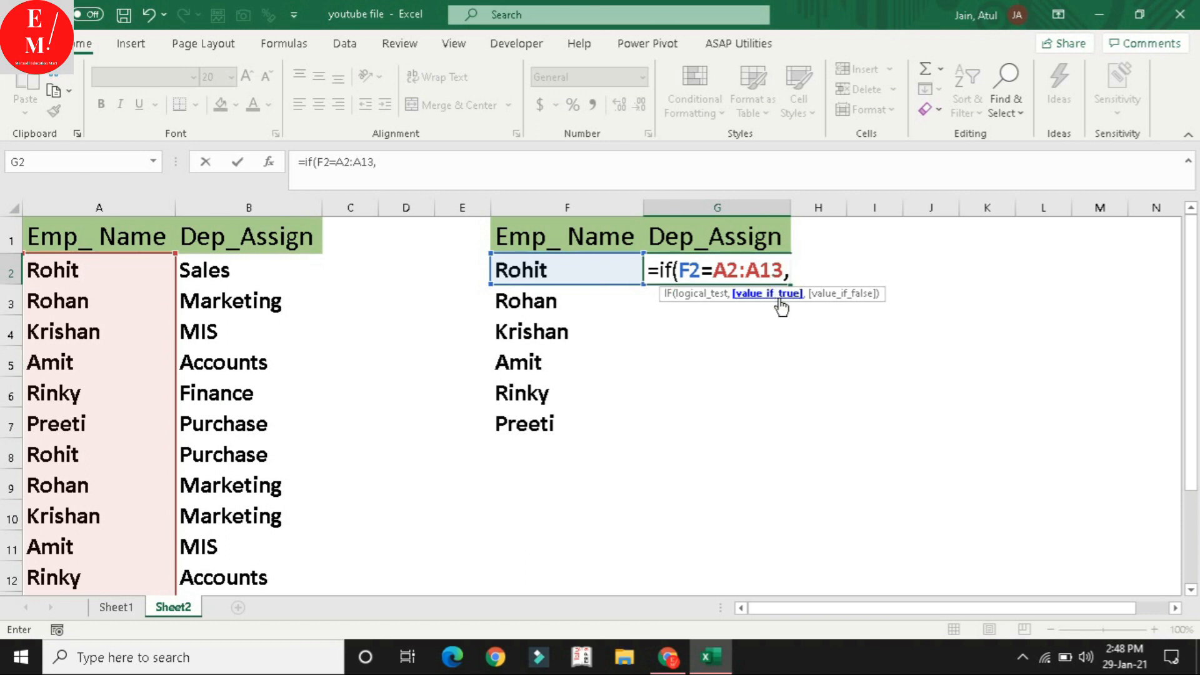
- Complete the IF formula with B2:B13 as the value if true and an empty string as the value if false
{"action": "left_click", "coordinate": [259, 270]}
{"action": "left_click_drag", "start_coordinate": [260, 270], "coordinate": [332, 538]}
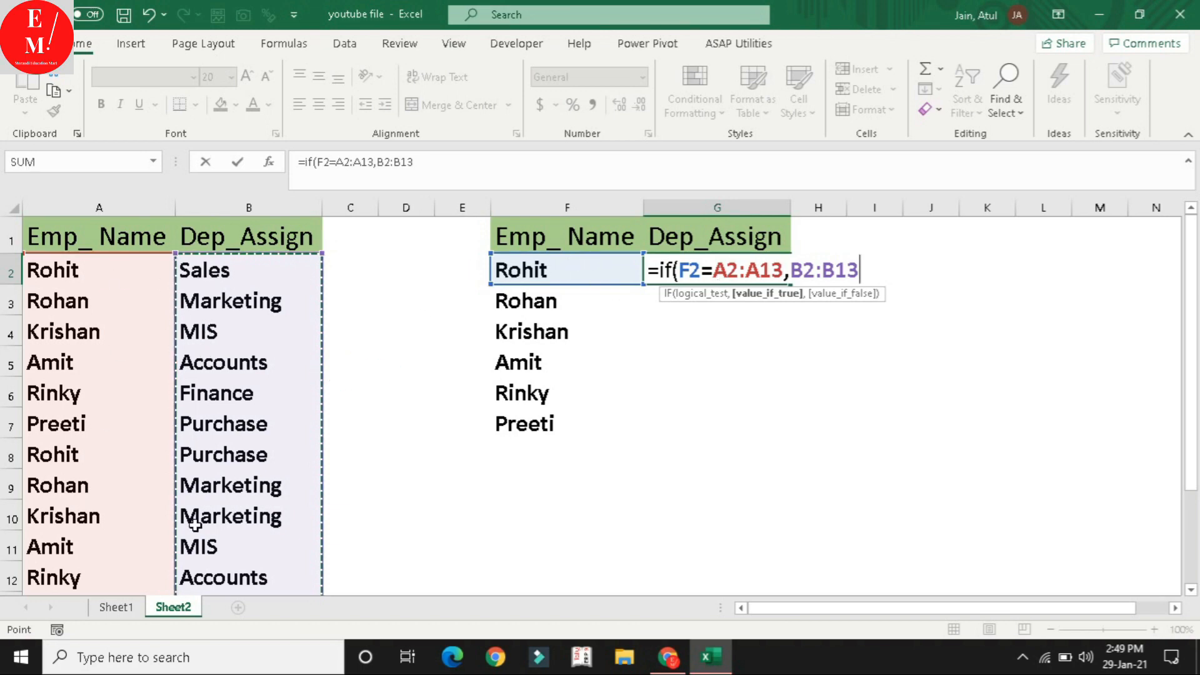
{"action": "type", "text": ",\"\""}
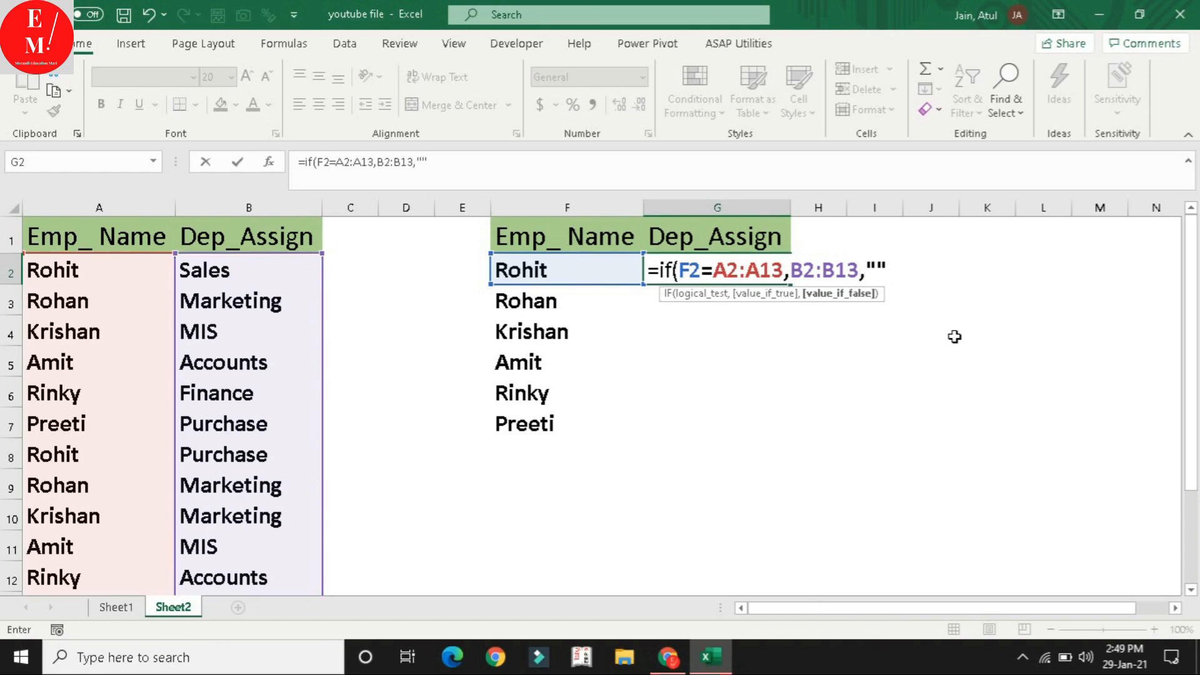
{"action": "type", "text": ")"}
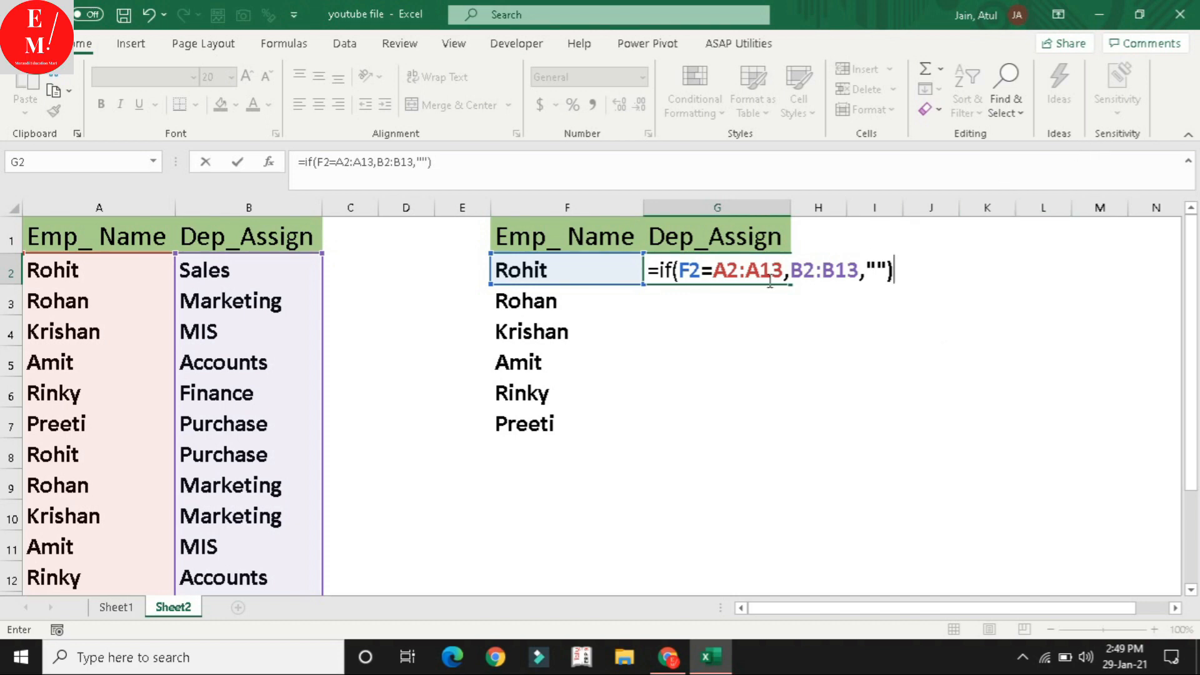
- Make the A2:A13 and B2:B13 ranges absolute in the G2 formula and enter it
{"action": "left_click_drag", "start_coordinate": [713, 270], "coordinate": [784, 270]}
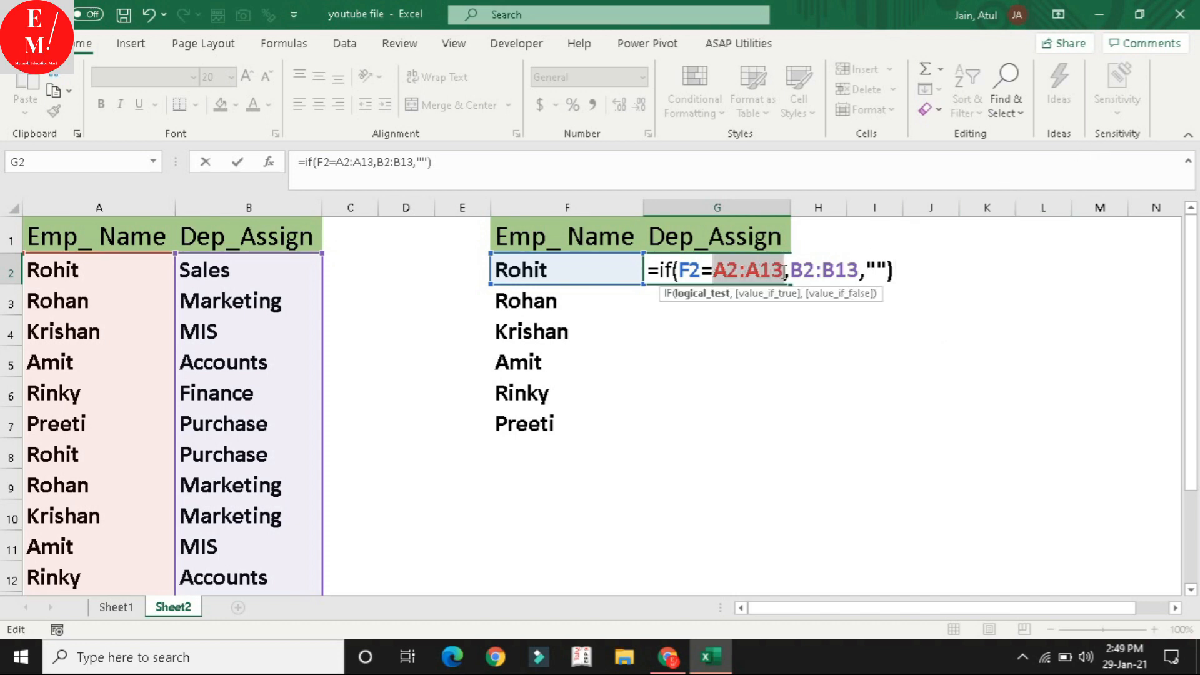
{"action": "key", "text": "F4"}
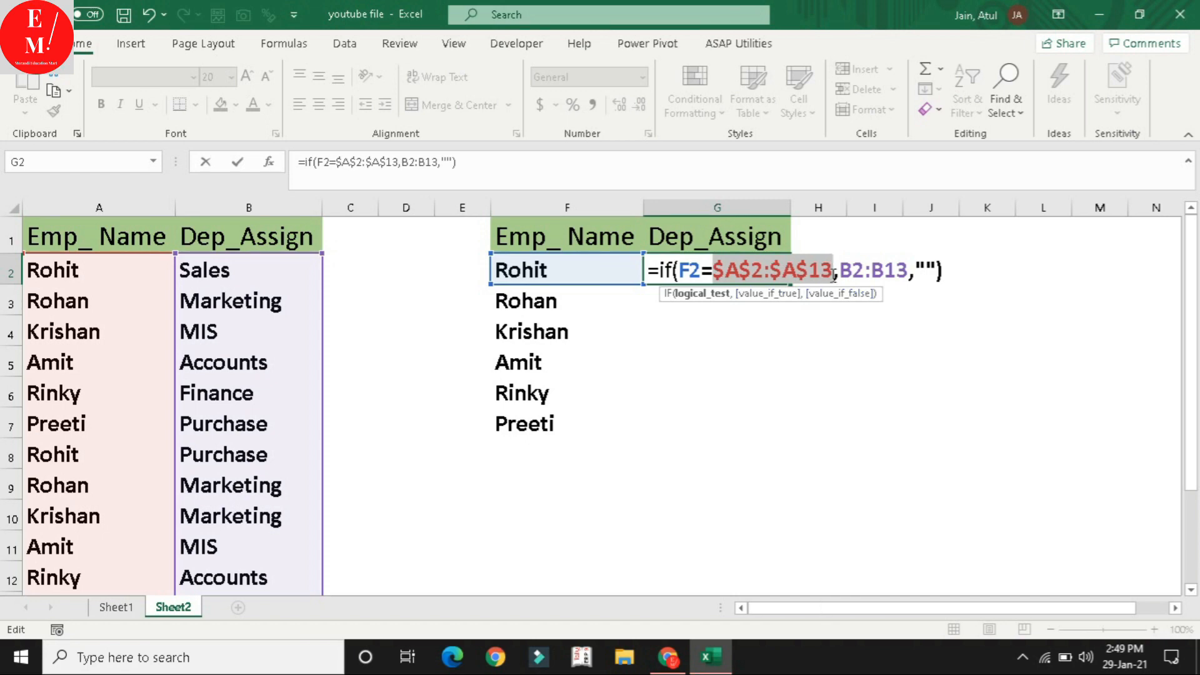
{"action": "left_click_drag", "start_coordinate": [840, 270], "coordinate": [908, 270]}
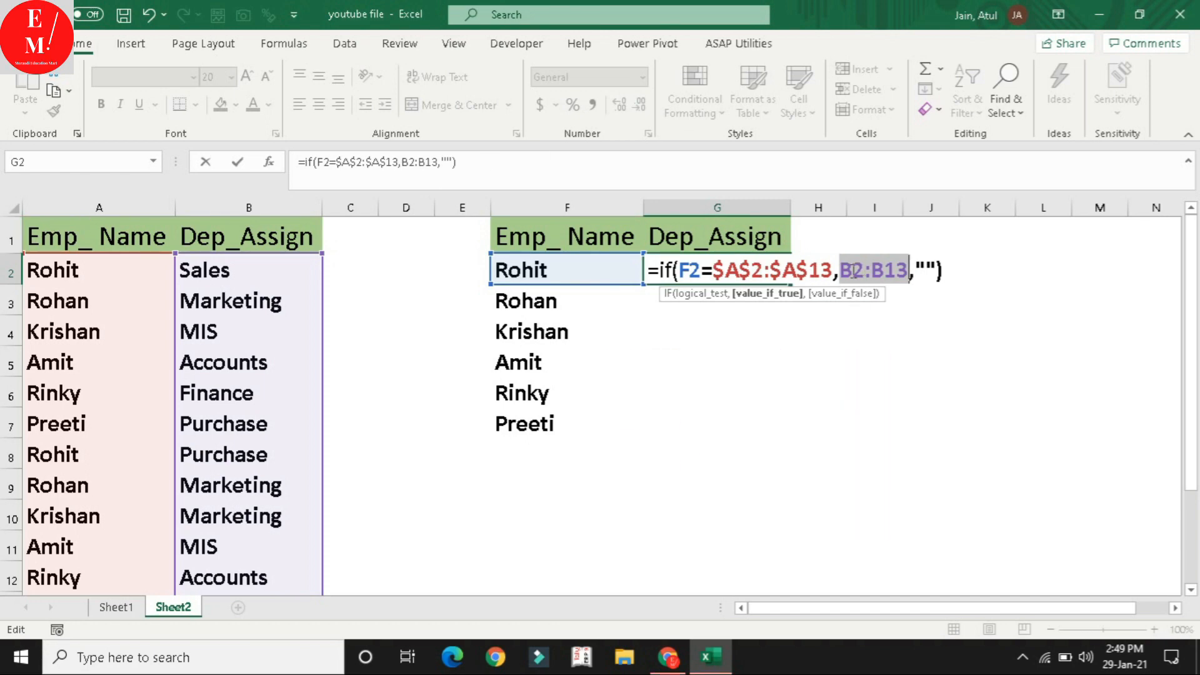
{"action": "key", "text": "F4"}
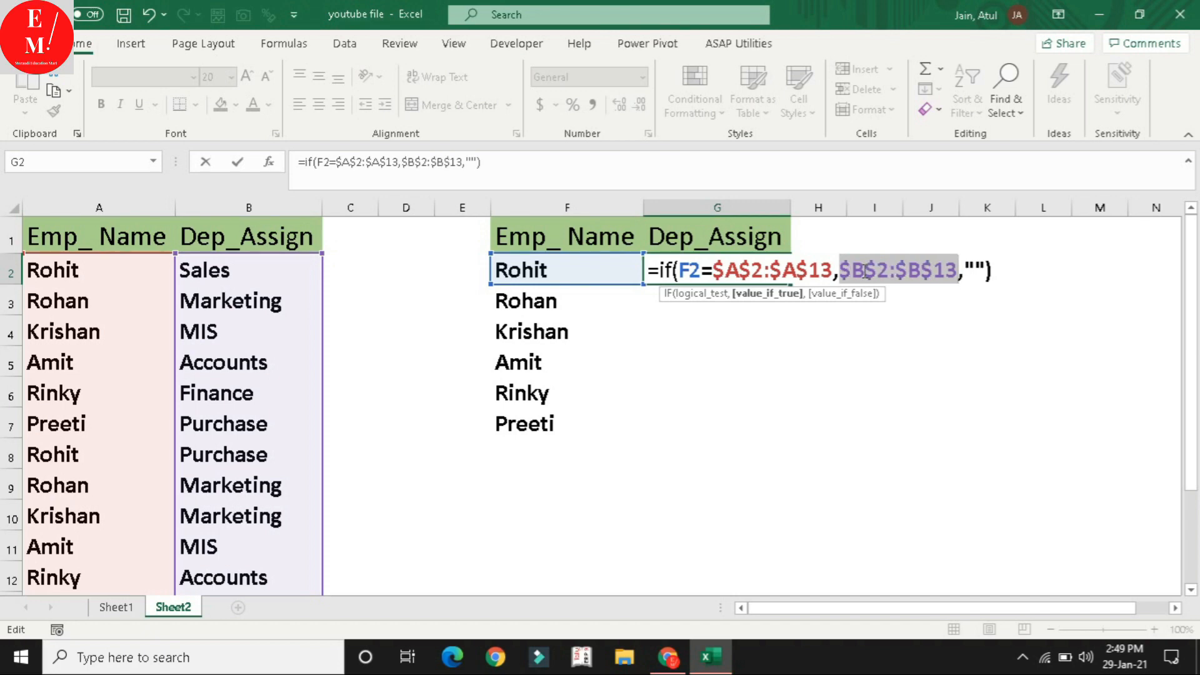
{"action": "key", "text": "Return"}
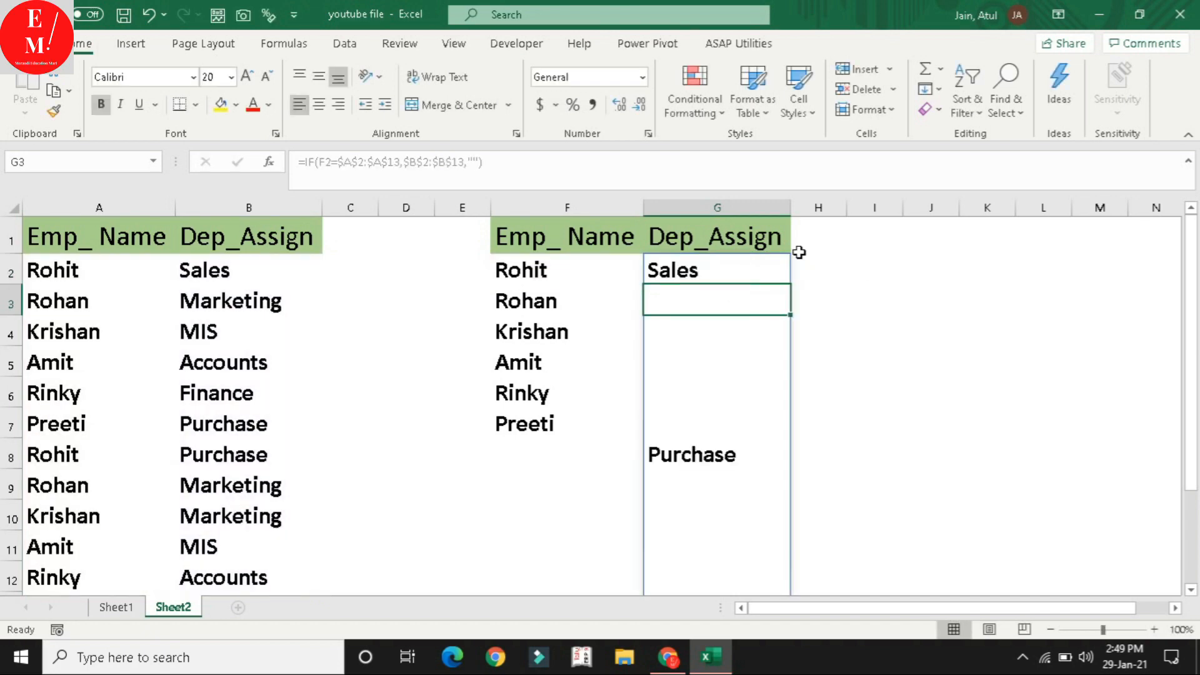
- Inspect the IF formula in cell G2 alongside the employee name in F2
{"action": "left_click", "coordinate": [702, 270]}
{"action": "left_click", "coordinate": [633, 271]}
{"action": "left_click", "coordinate": [724, 270]}
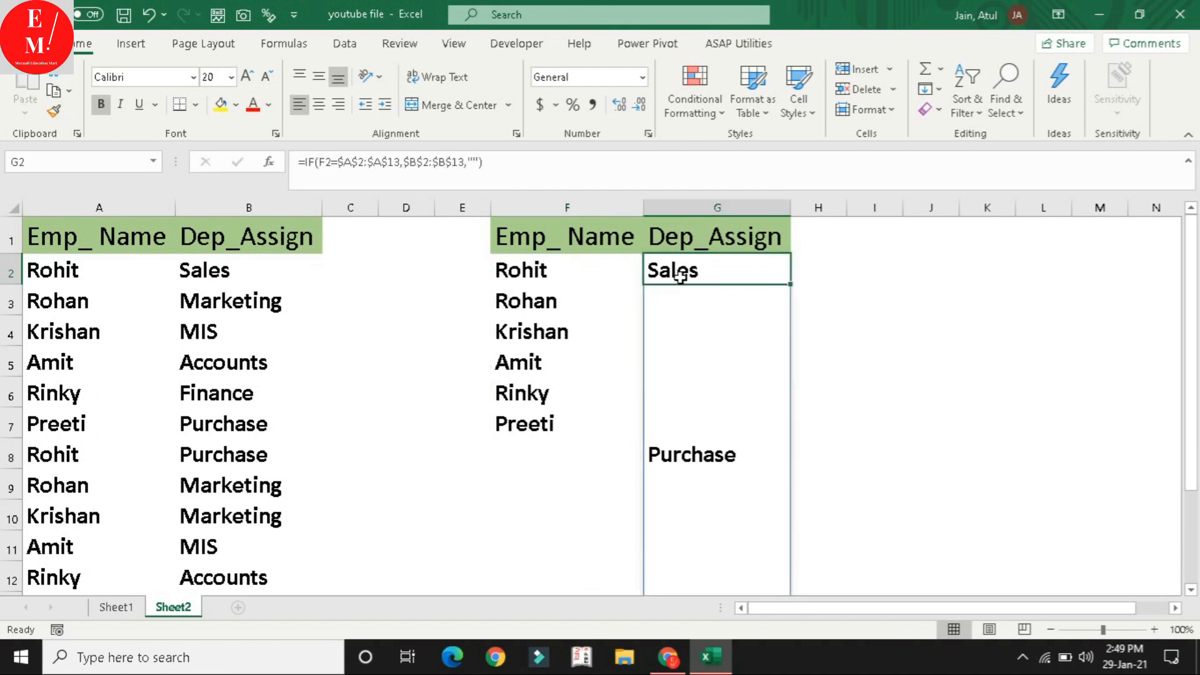
- Compare the departments spilled in column G with the matching source rows in columns A and B and the unique names in column F
{"action": "left_click_drag", "start_coordinate": [678, 271], "coordinate": [570, 261]}
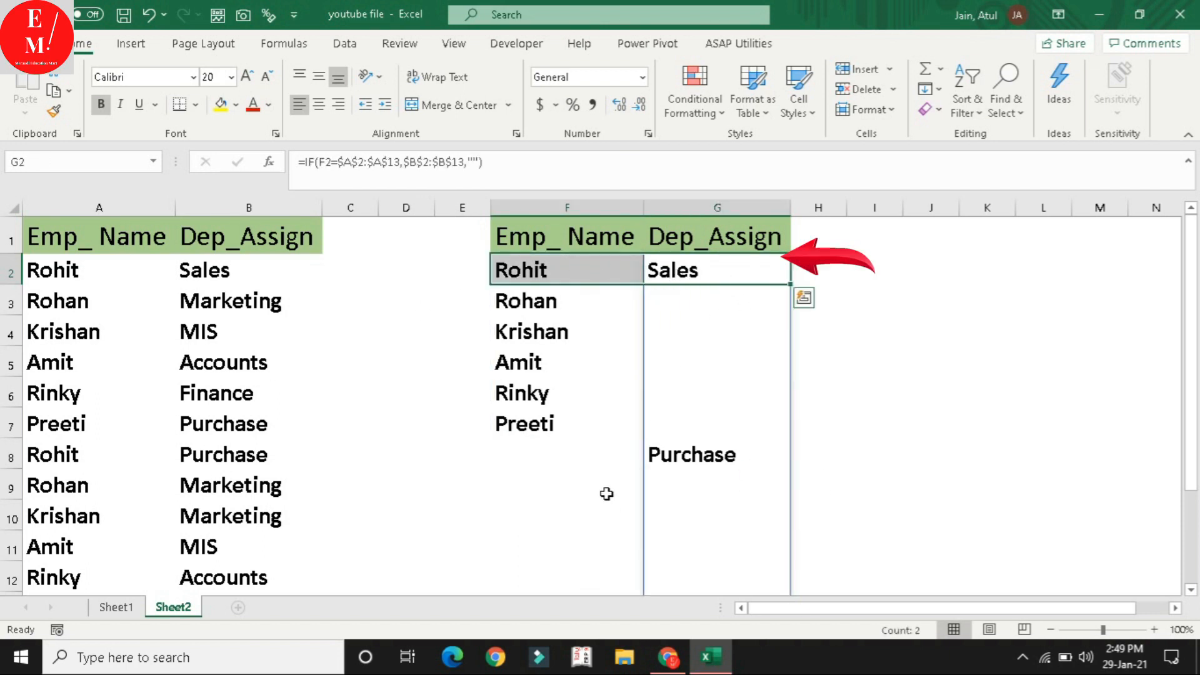
{"action": "left_click_drag", "start_coordinate": [701, 456], "coordinate": [546, 450]}
{"action": "left_click_drag", "start_coordinate": [120, 451], "coordinate": [204, 456]}
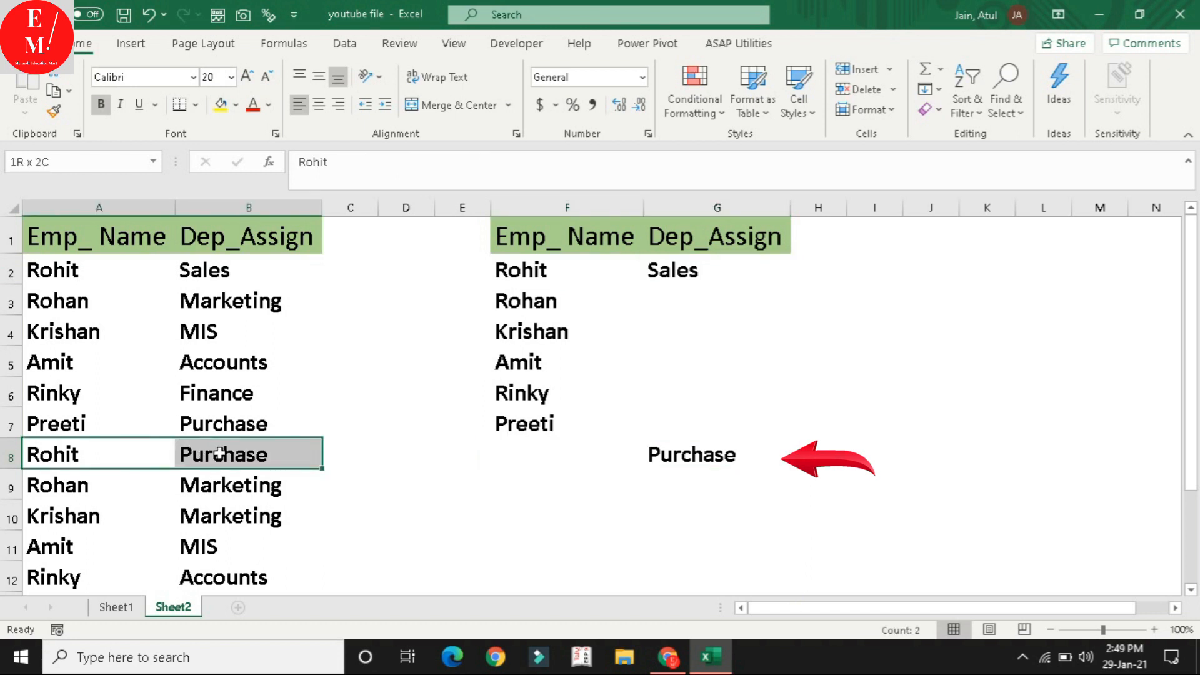
{"action": "left_click", "coordinate": [729, 444]}
{"action": "left_click_drag", "start_coordinate": [703, 275], "coordinate": [696, 456]}
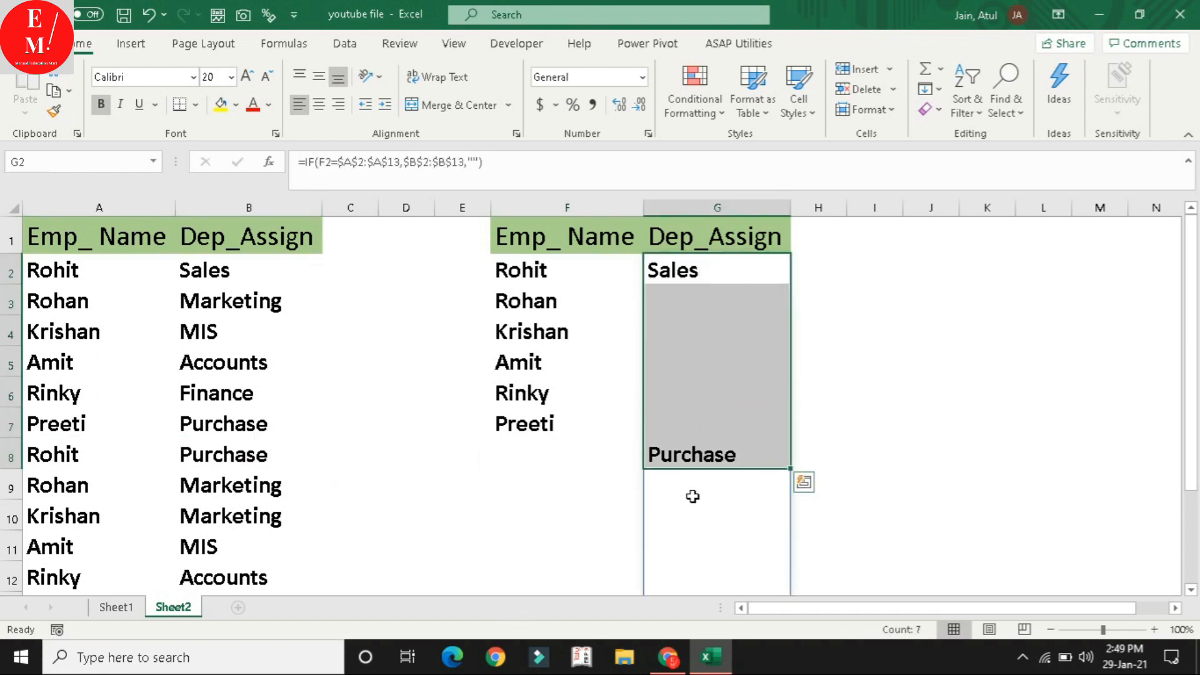
{"action": "left_click", "coordinate": [709, 281]}
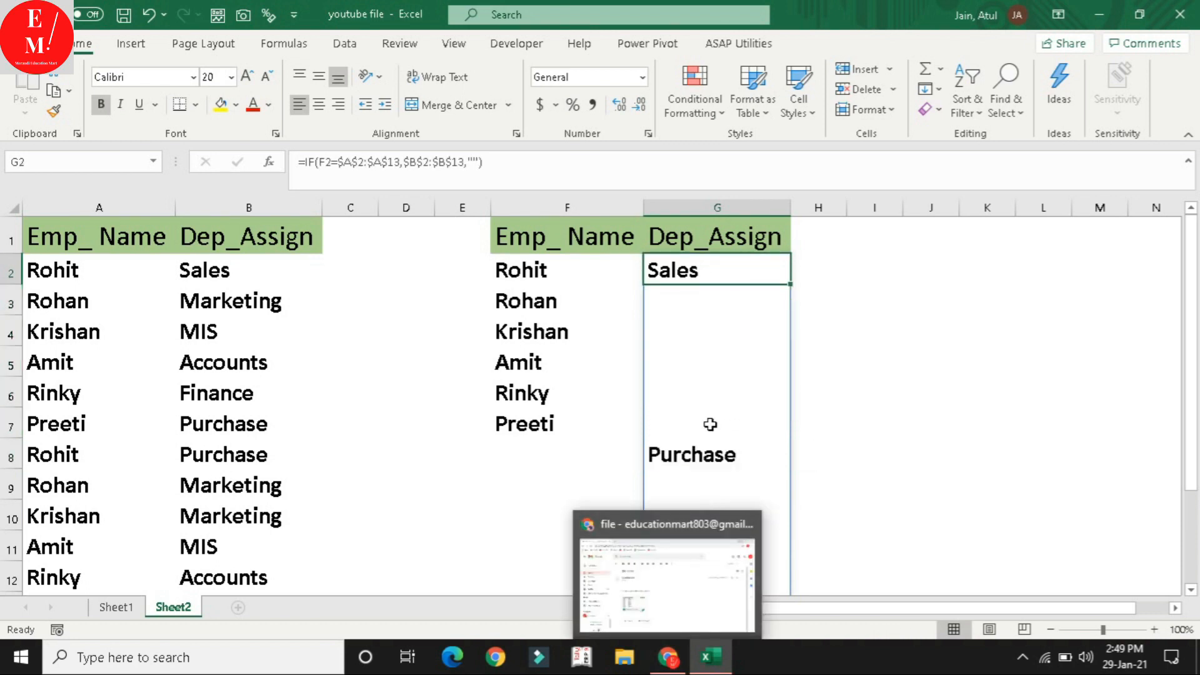
{"action": "left_click", "coordinate": [539, 304]}
{"action": "left_click", "coordinate": [551, 402]}
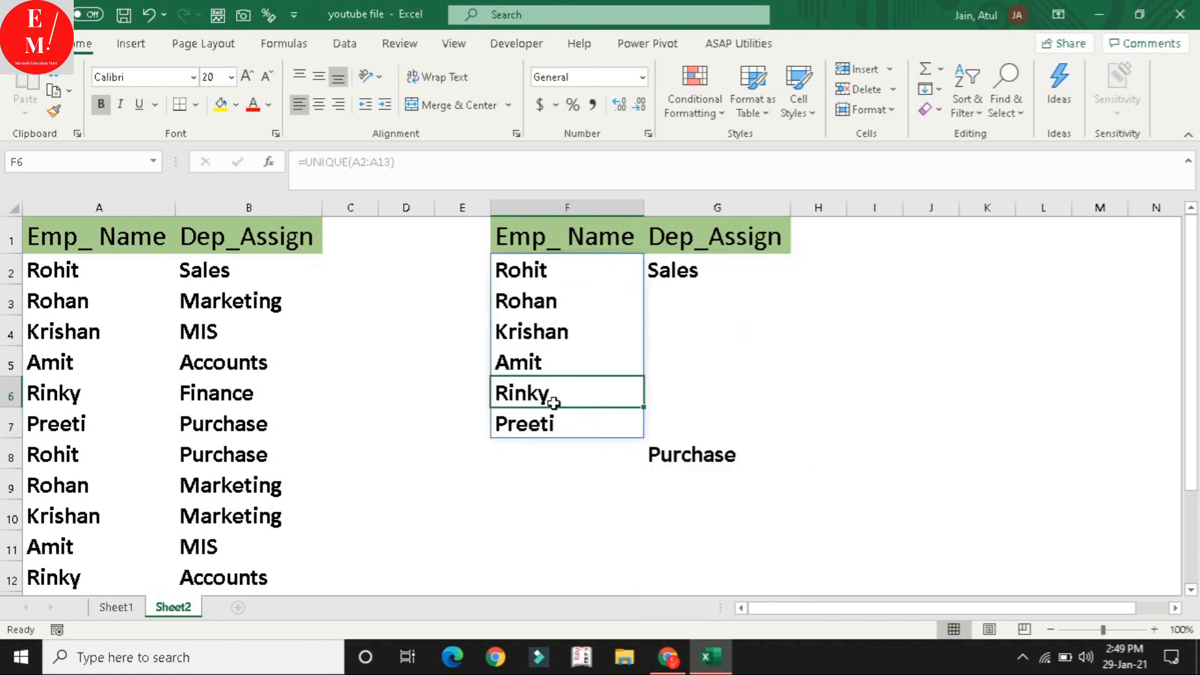
{"action": "left_click", "coordinate": [557, 449]}
{"action": "left_click", "coordinate": [723, 280]}
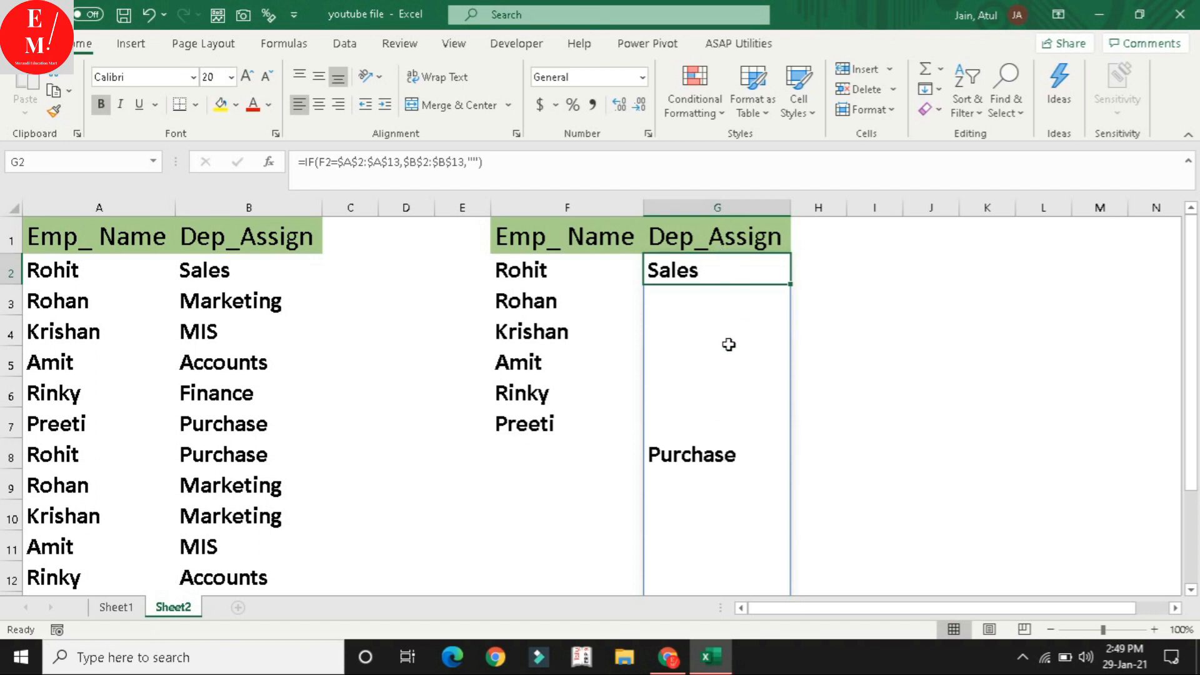
{"action": "left_click_drag", "start_coordinate": [746, 262], "coordinate": [747, 557]}
{"action": "double_click", "coordinate": [752, 263]}
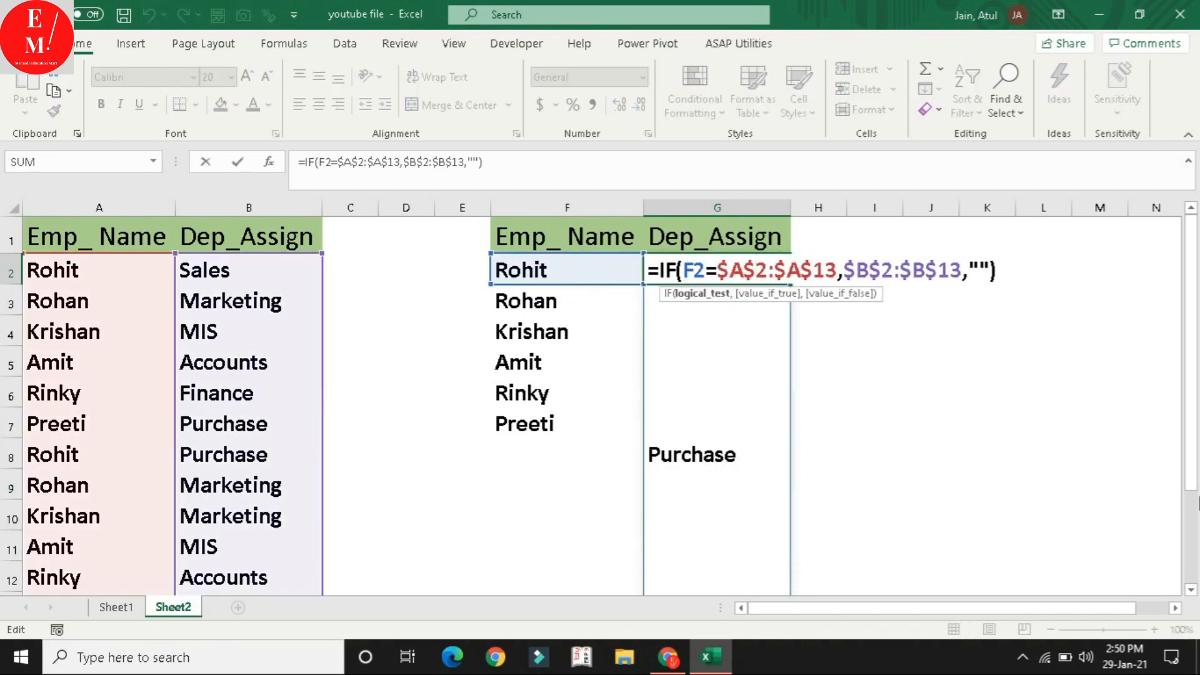
{"action": "key", "text": "Home"}
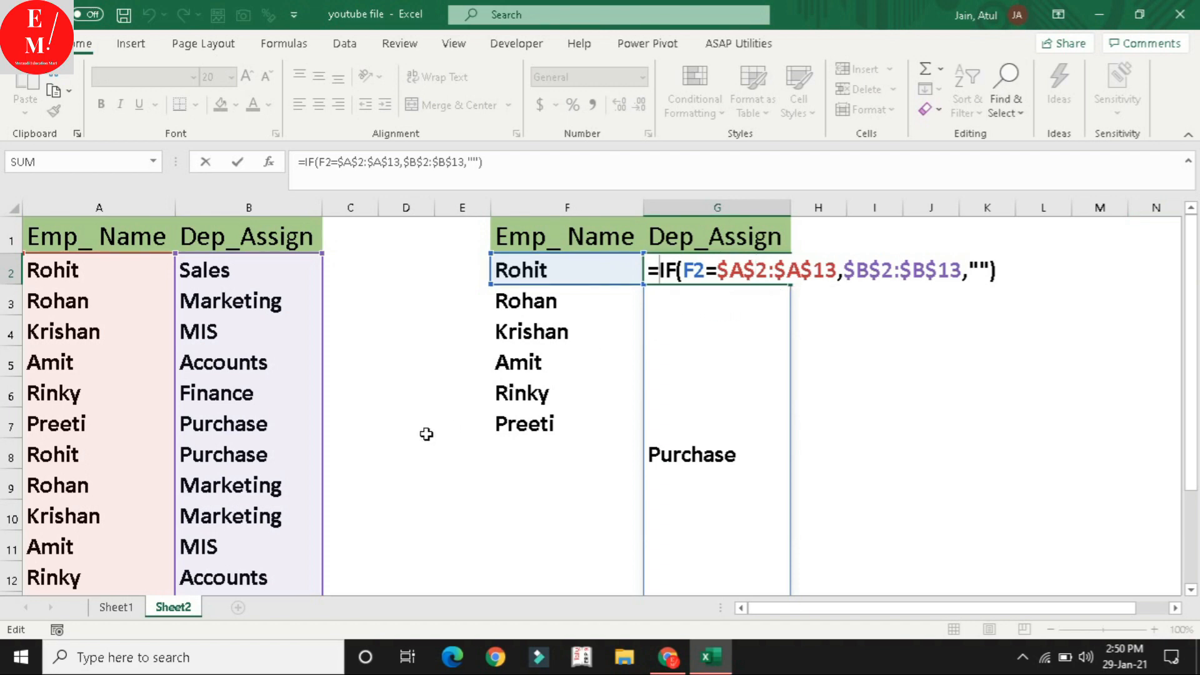
{"action": "key", "text": "Escape"}
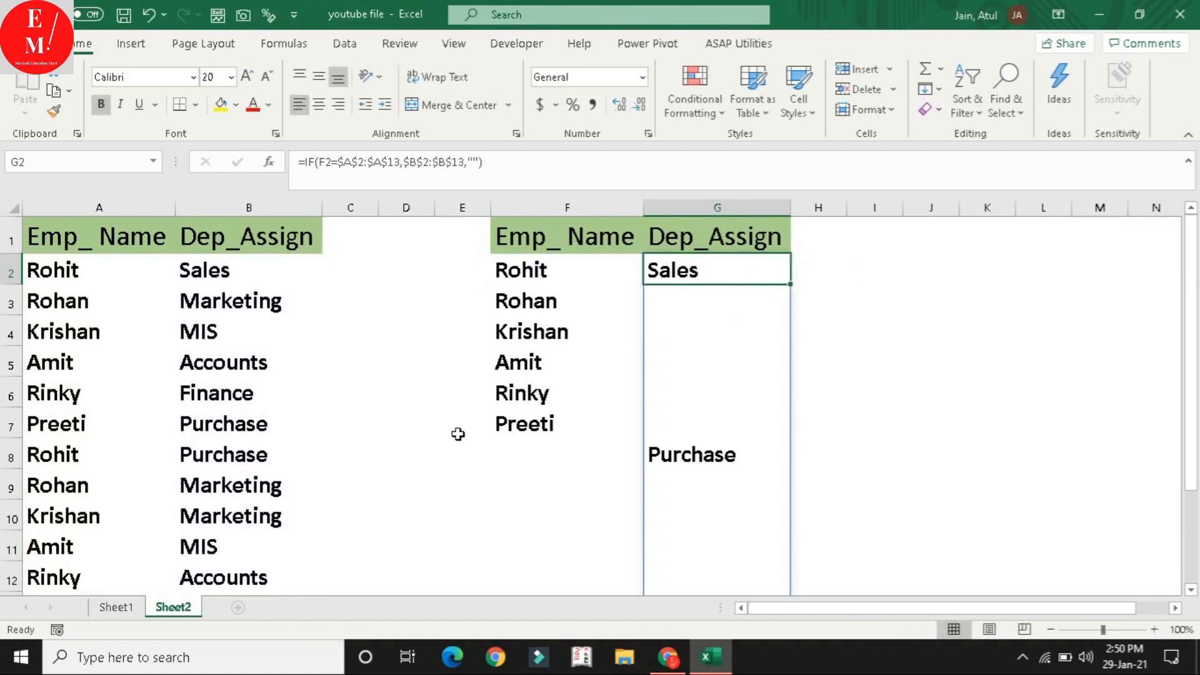
- Start a TEXTJOIN formula in cell H2 with a comma as delimiter and ignore_empty set to TRUE
{"action": "right_click", "coordinate": [822, 274]}
{"action": "key", "text": "Escape"}
{"action": "type", "text": "=text"}
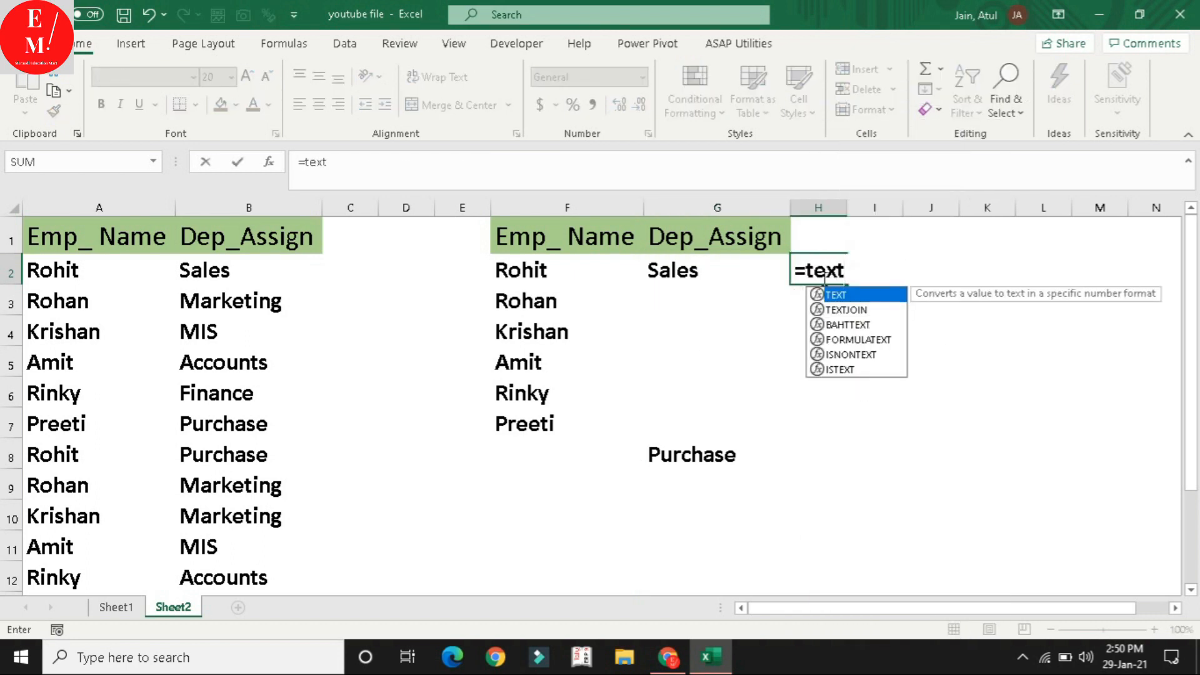
{"action": "key", "text": "Down"}
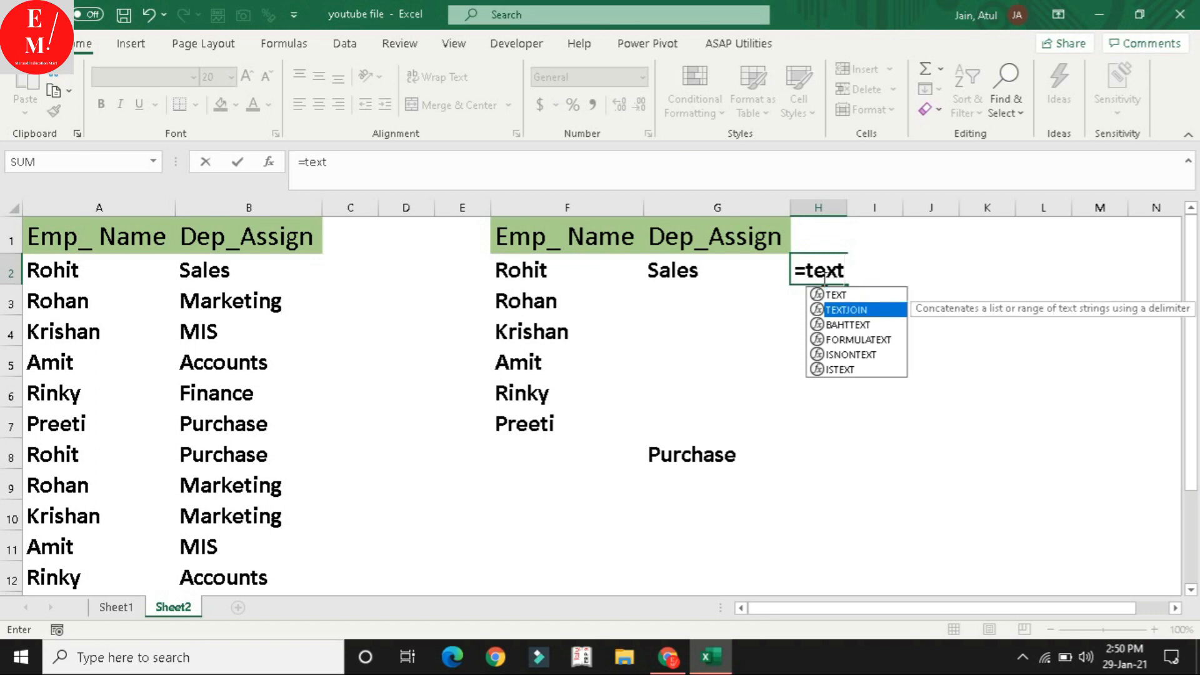
{"action": "key", "text": "Tab"}
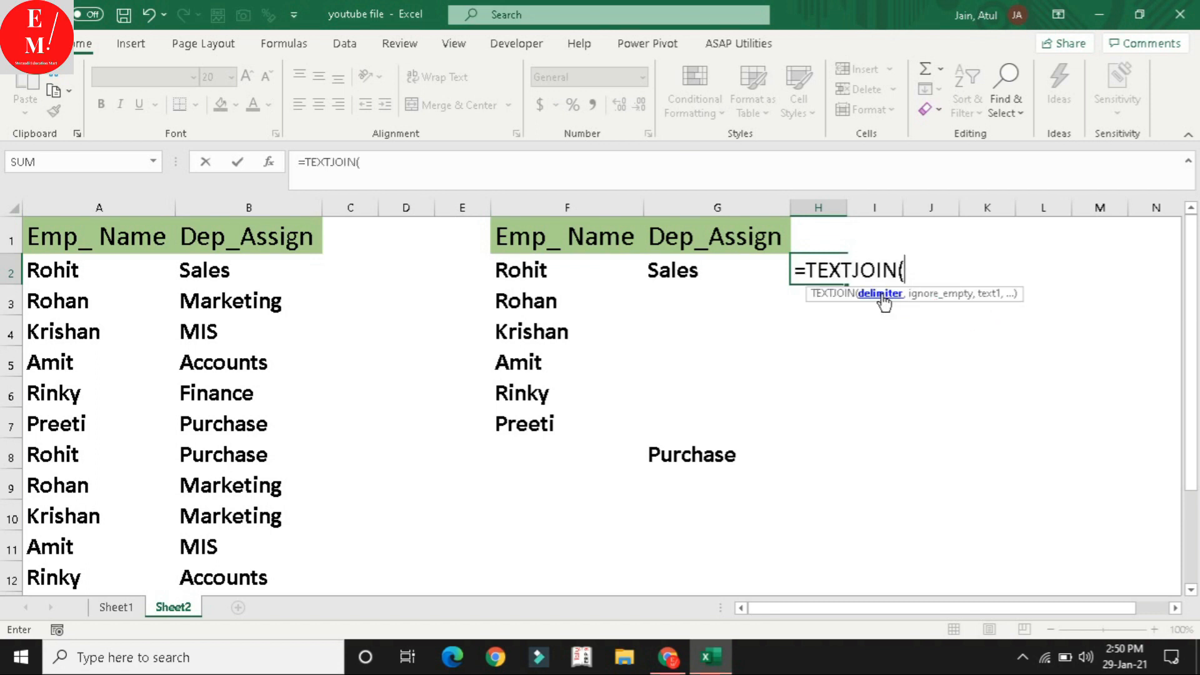
{"action": "type", "text": "\",\""}
{"action": "type", "text": ","}
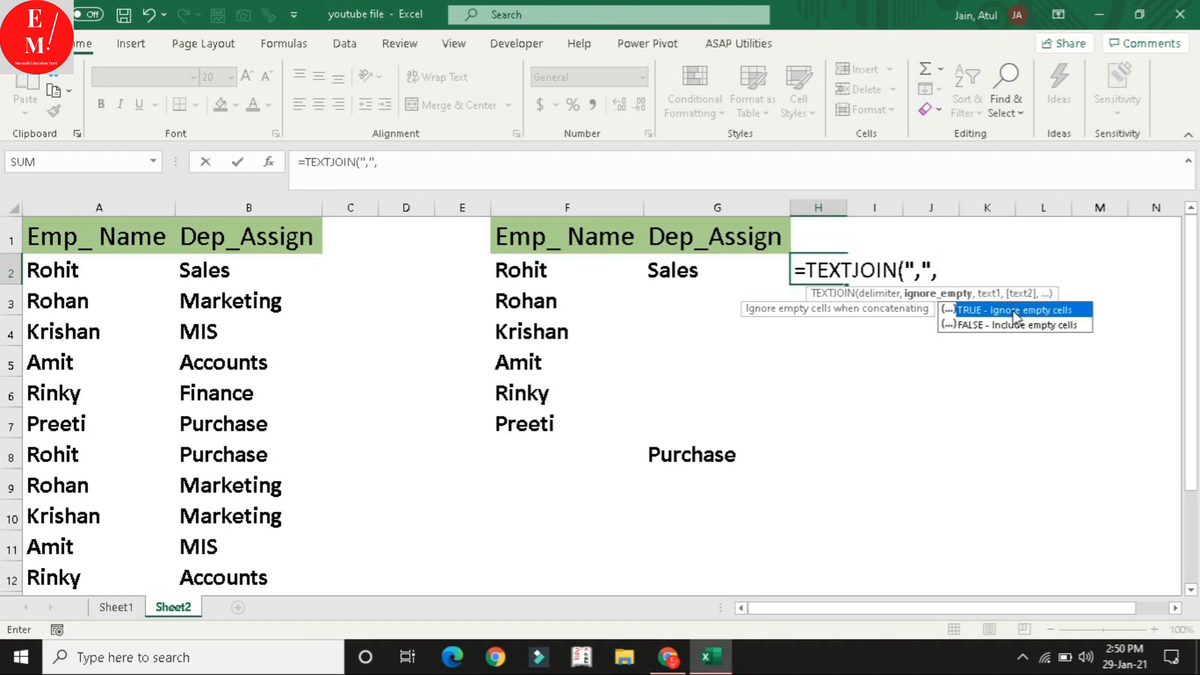
{"action": "double_click", "coordinate": [1058, 307]}
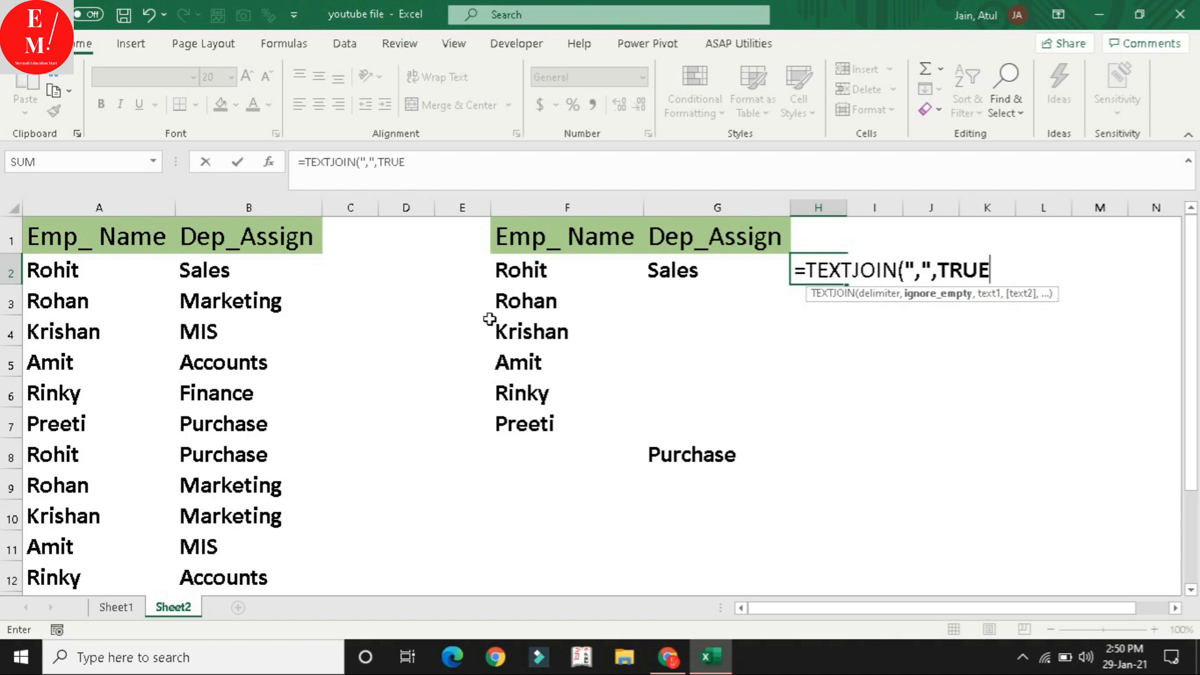
{"action": "type", "text": ","}
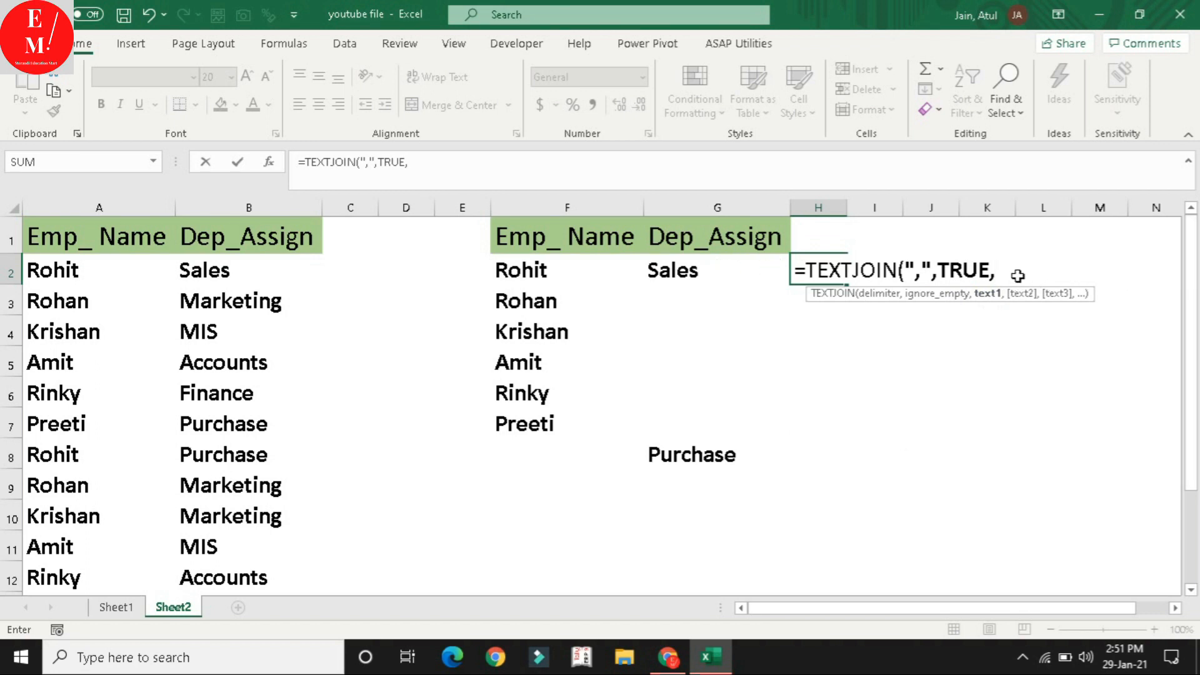
- Nest an IF function as the TEXTJOIN text argument, testing F2 against the absolute range $A$2:$A$13
{"action": "type", "text": "=if("}
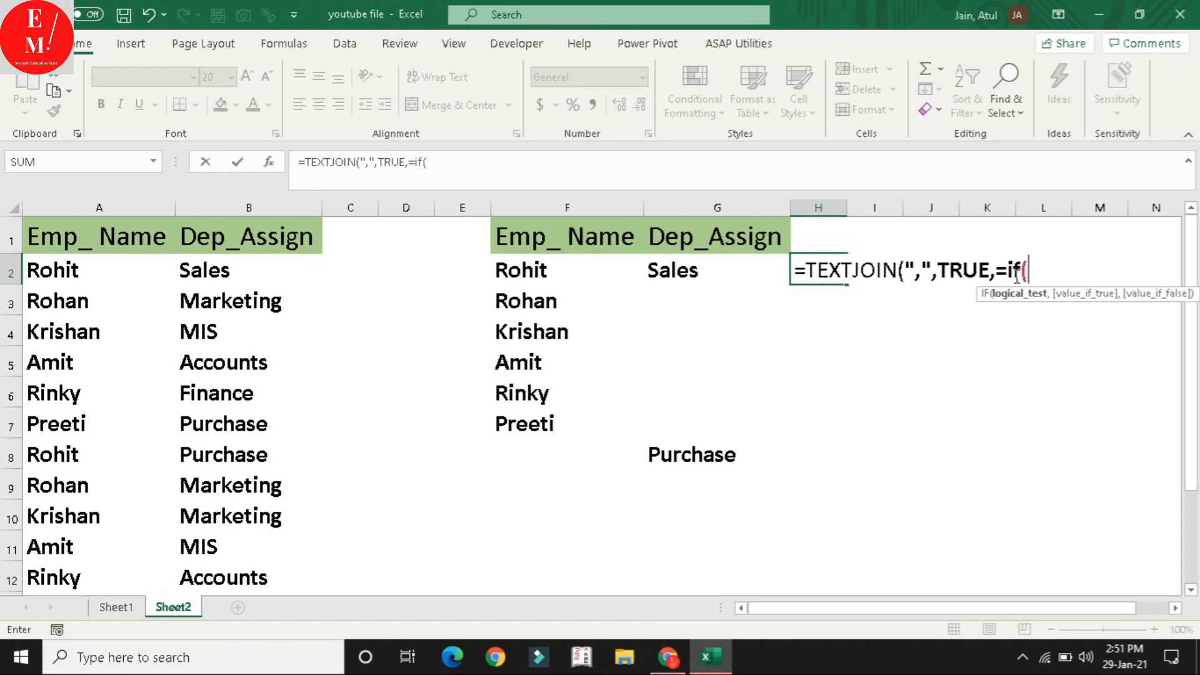
{"action": "left_click", "coordinate": [1007, 266]}
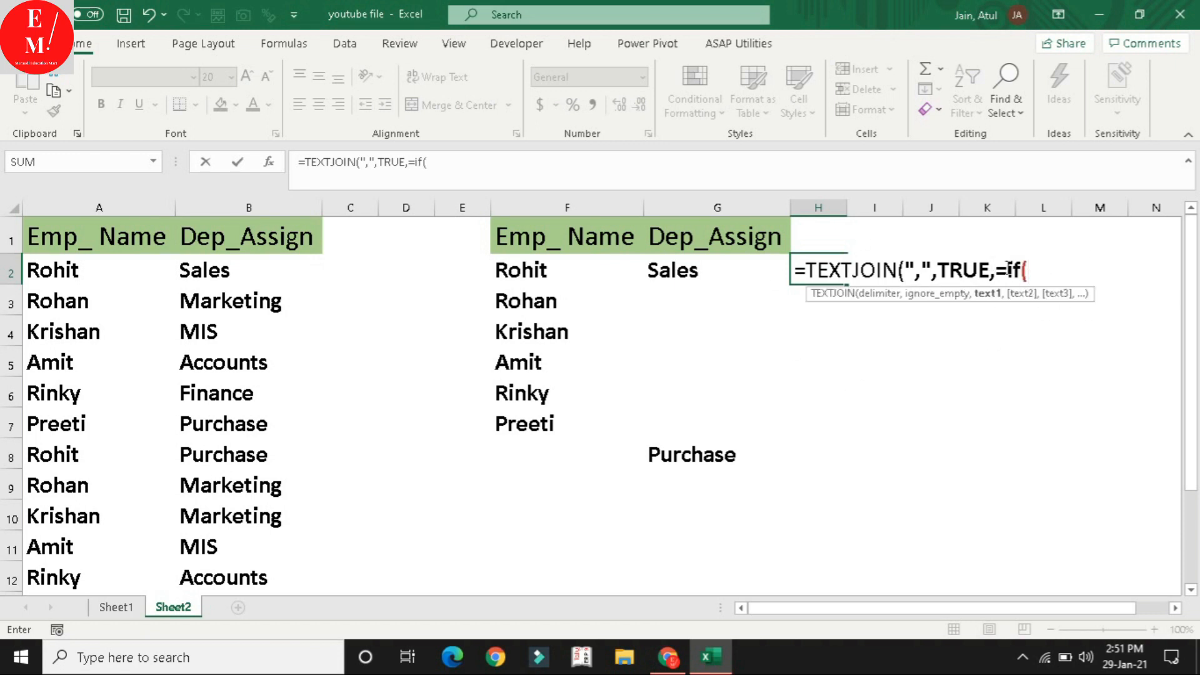
{"action": "key", "text": "BackSpace"}
{"action": "left_click", "coordinate": [1029, 266]}
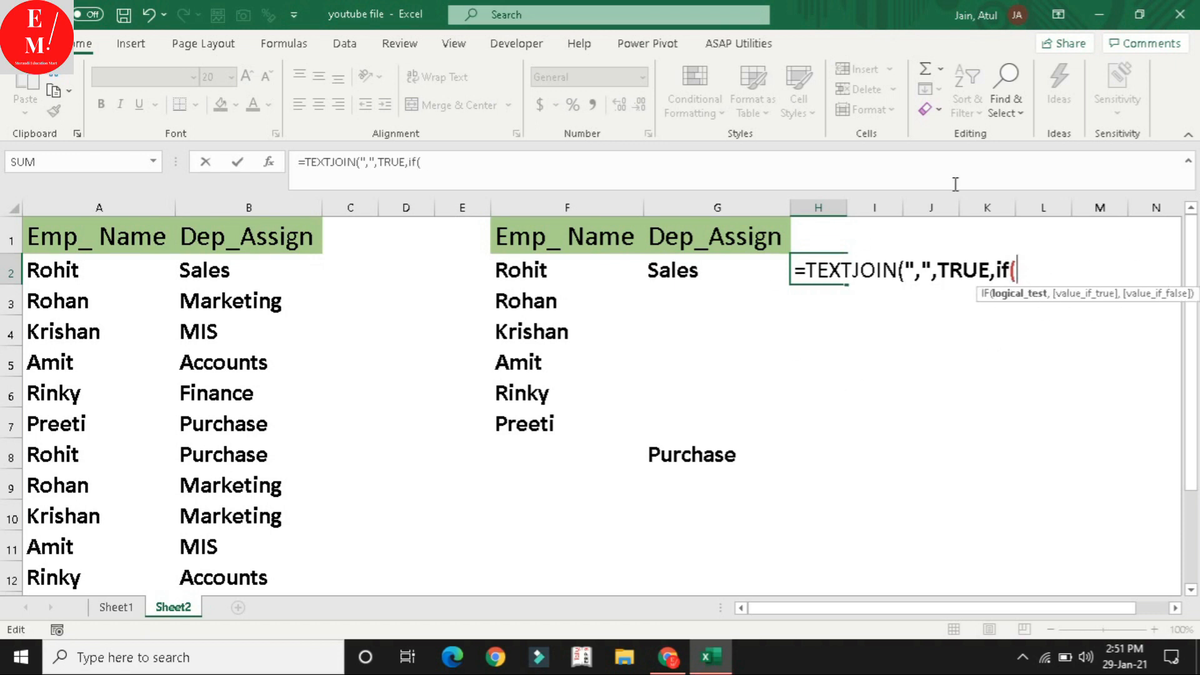
{"action": "left_click", "coordinate": [540, 266]}
{"action": "type", "text": "="}
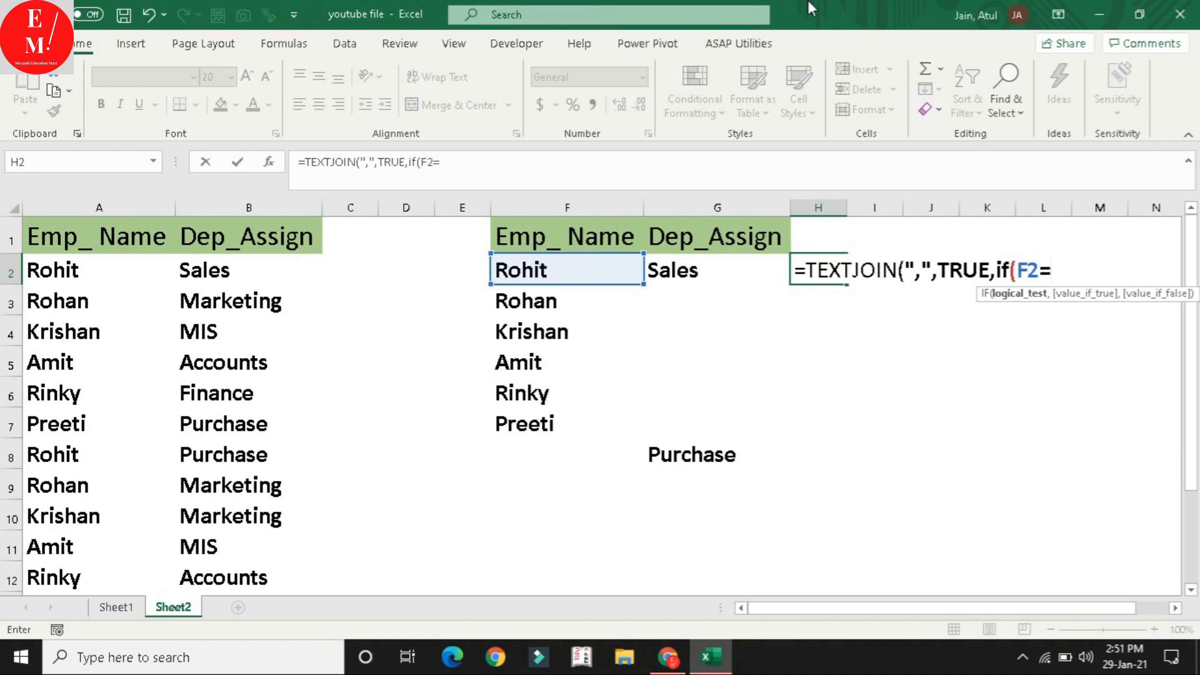
{"action": "left_click_drag", "start_coordinate": [77, 274], "coordinate": [77, 543]}
{"action": "left_click_drag", "start_coordinate": [1052, 270], "coordinate": [1124, 270]}
{"action": "key", "text": "F4"}
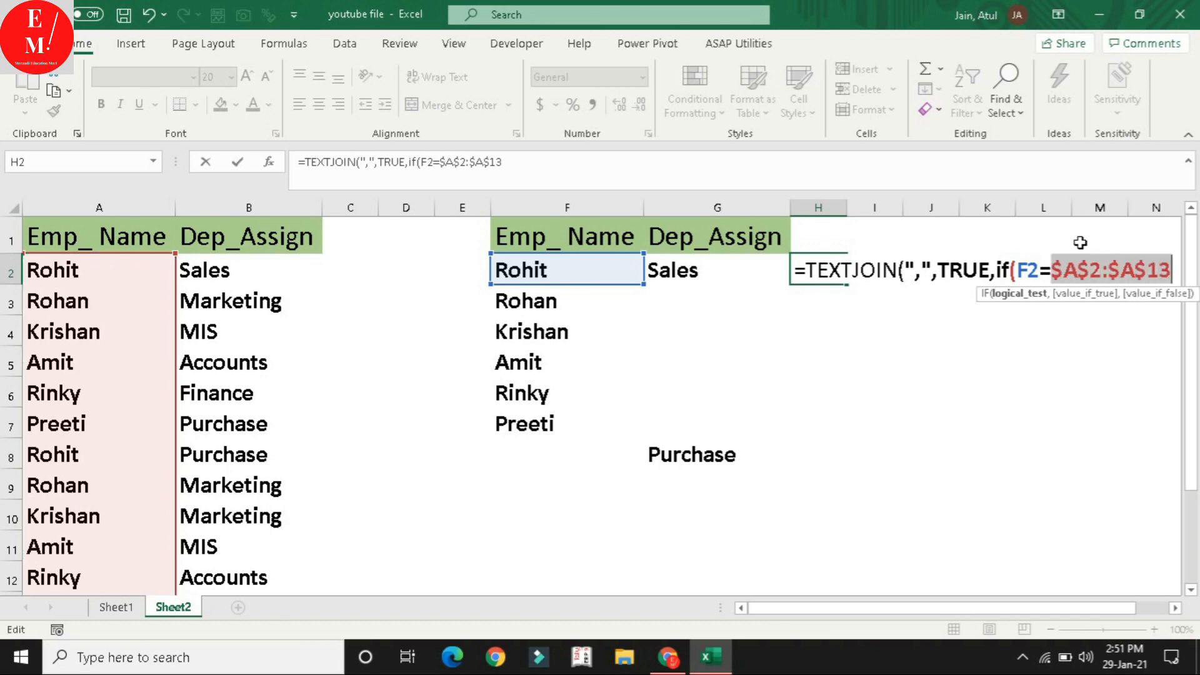
{"action": "left_click", "coordinate": [1167, 271]}
{"action": "type", "text": ","}
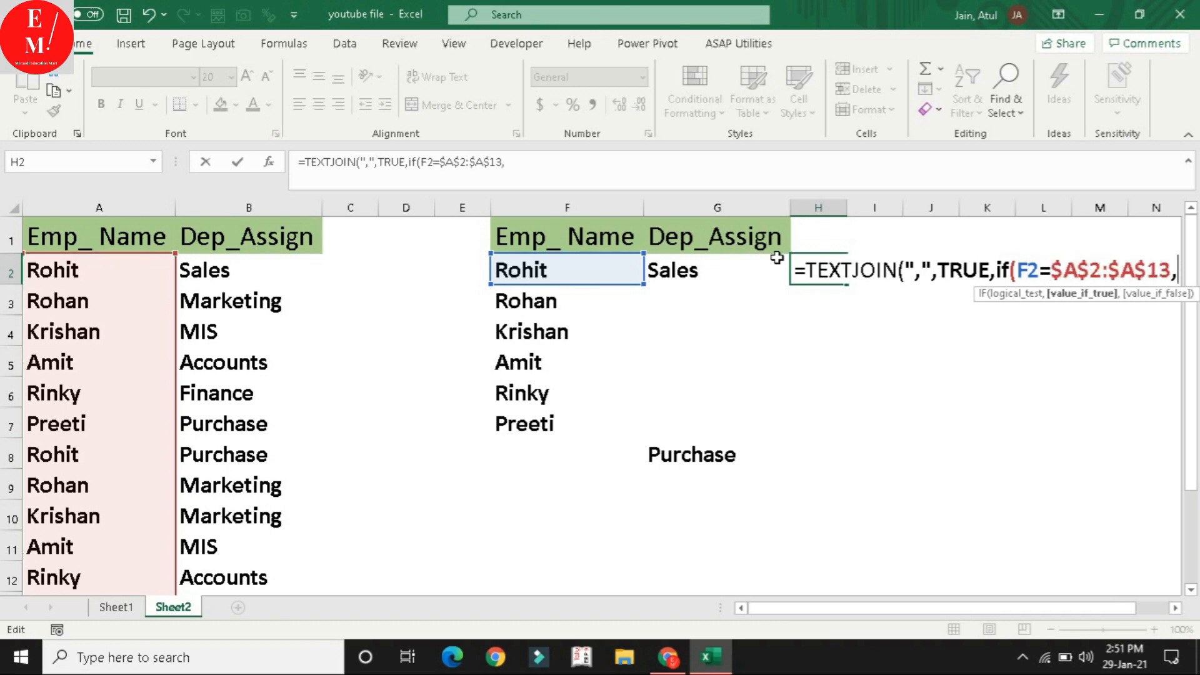
- Complete the nested IF with B2:$B$13 if true and an empty string if false, and enter the H2 formula
{"action": "left_click_drag", "start_coordinate": [241, 273], "coordinate": [280, 529]}
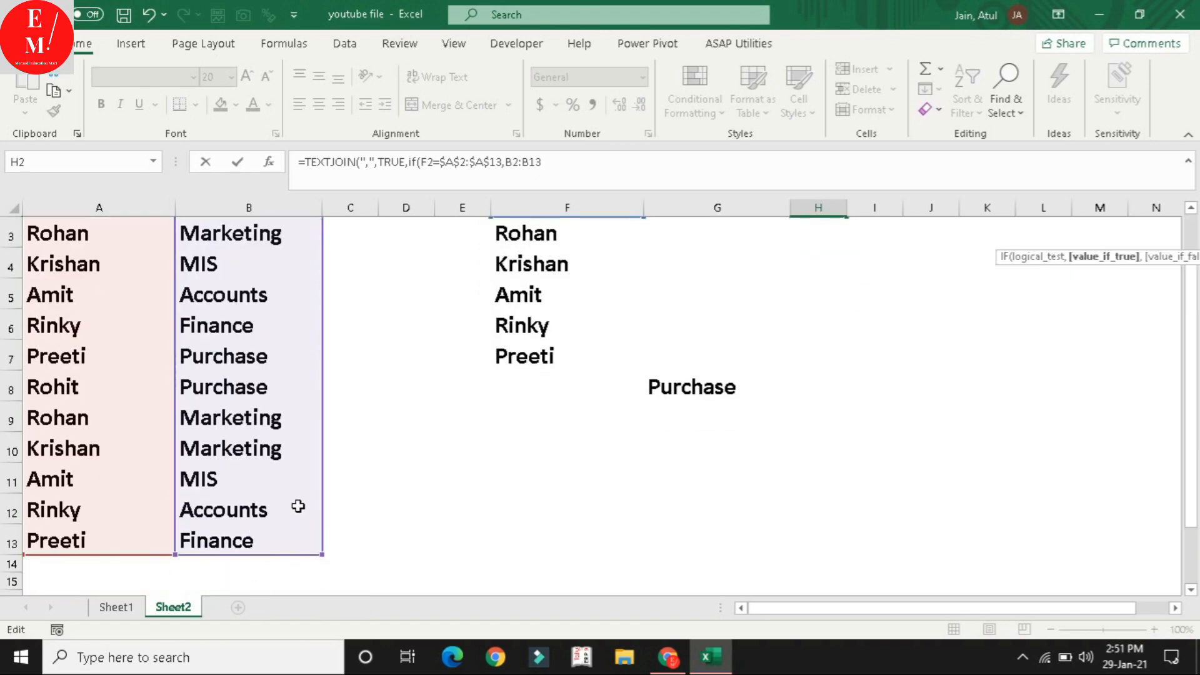
{"action": "key", "text": "F4"}
{"action": "type", "text": ",\"\""}
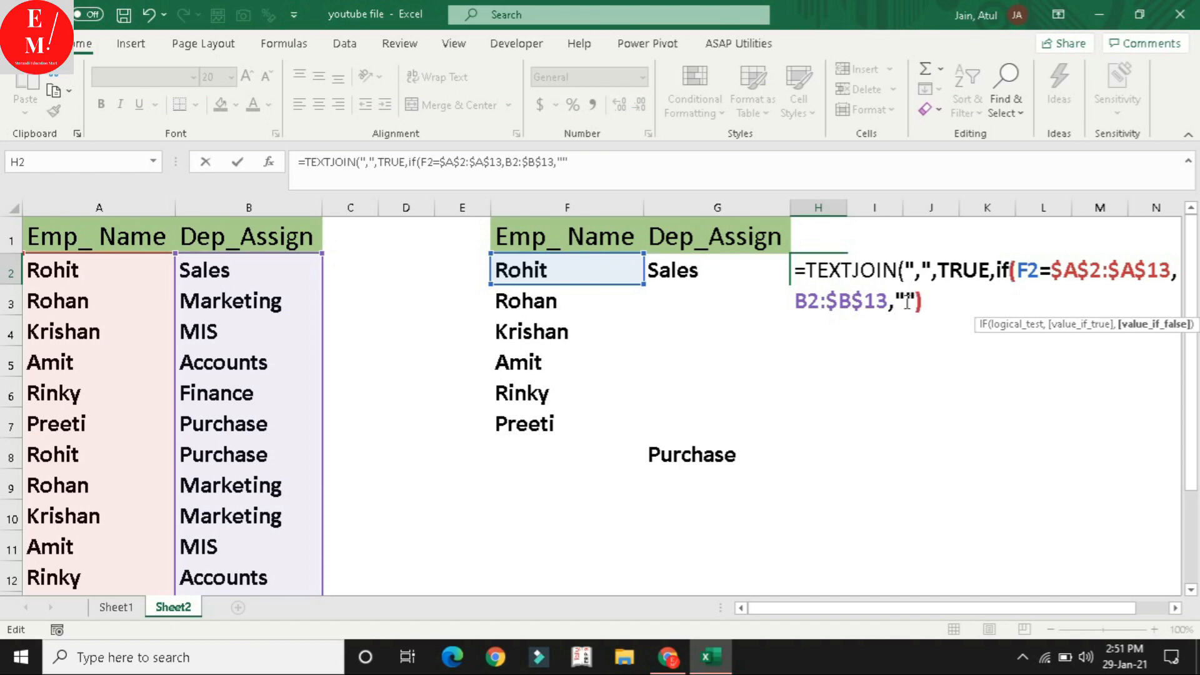
{"action": "type", "text": ")"}
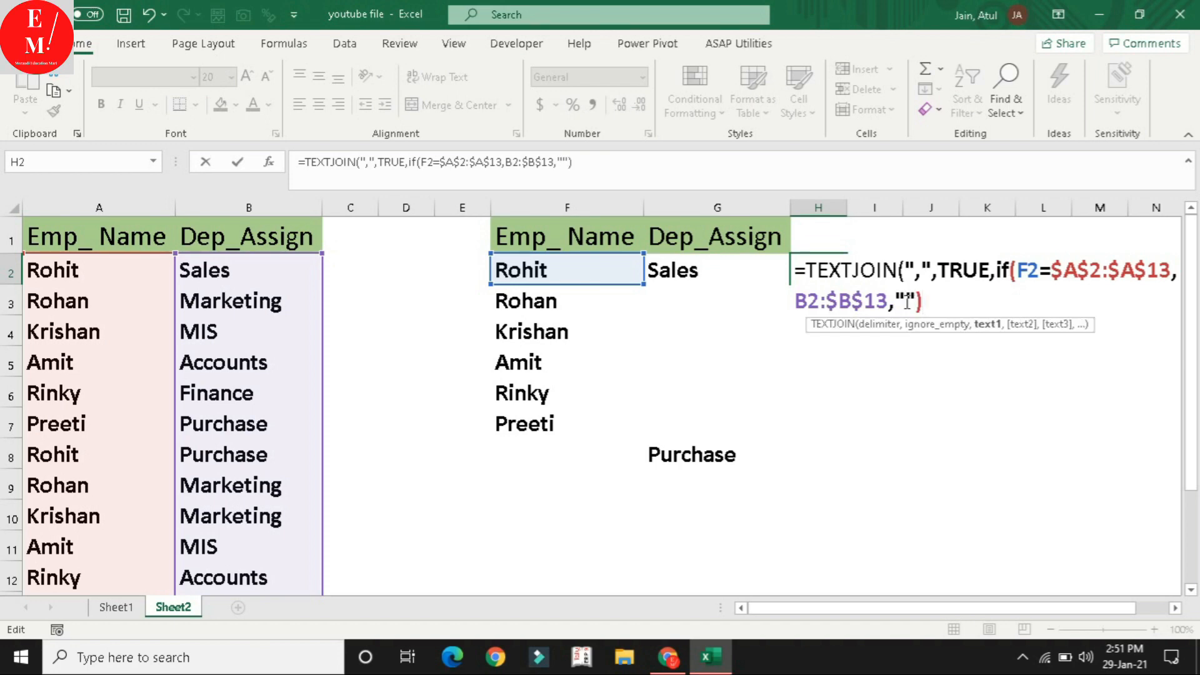
{"action": "type", "text": ")"}
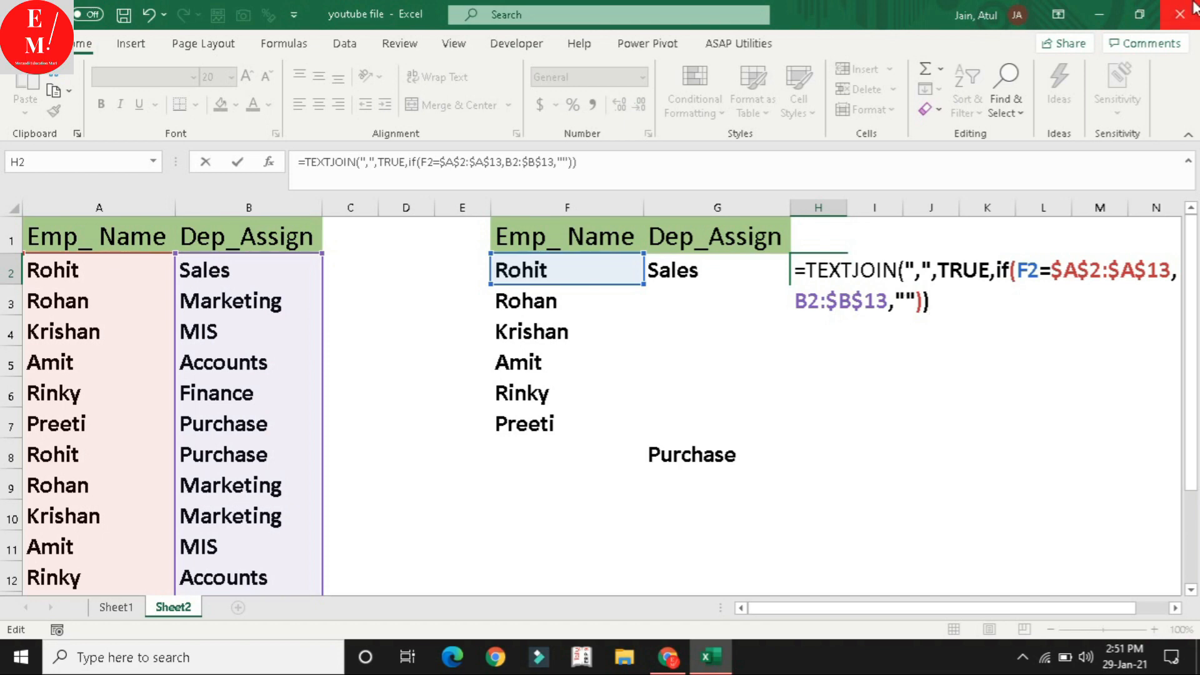
{"action": "left_click_drag", "start_coordinate": [999, 265], "coordinate": [911, 312]}
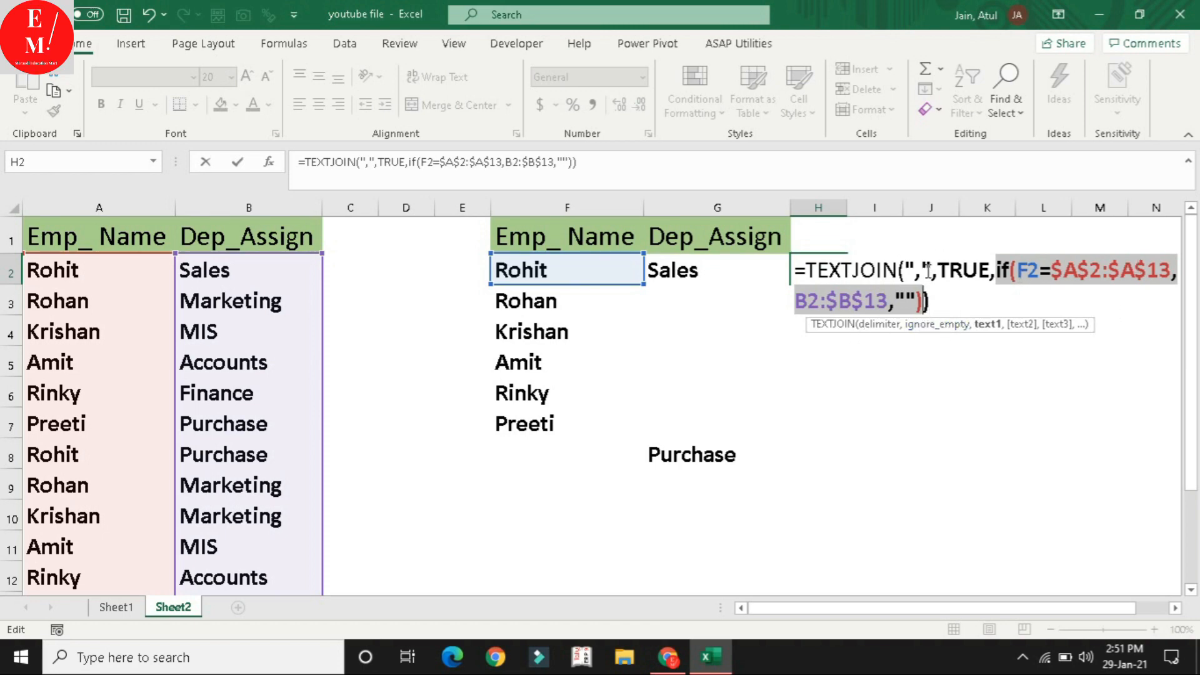
{"action": "key", "text": "Right"}
{"action": "key", "text": "Right"}
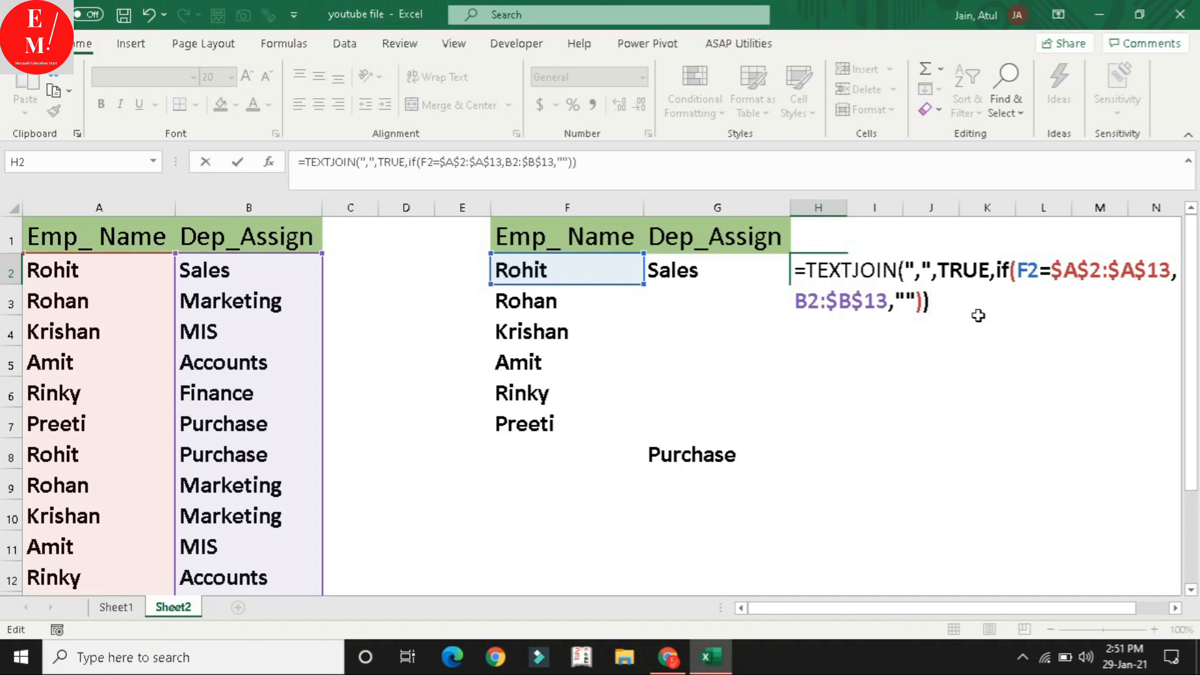
{"action": "key", "text": "Return"}
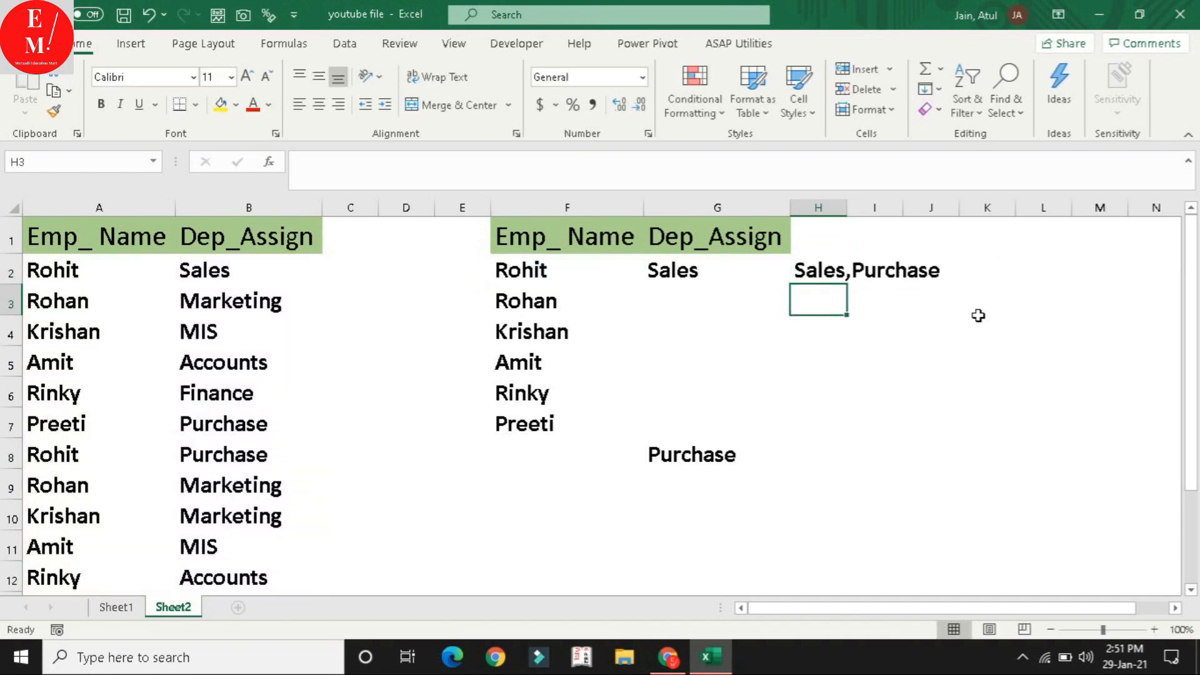
- Compare the joined departments in cell H2 with the separate departments spilled from cell G2
{"action": "left_click", "coordinate": [882, 282]}
{"action": "left_click", "coordinate": [799, 283]}
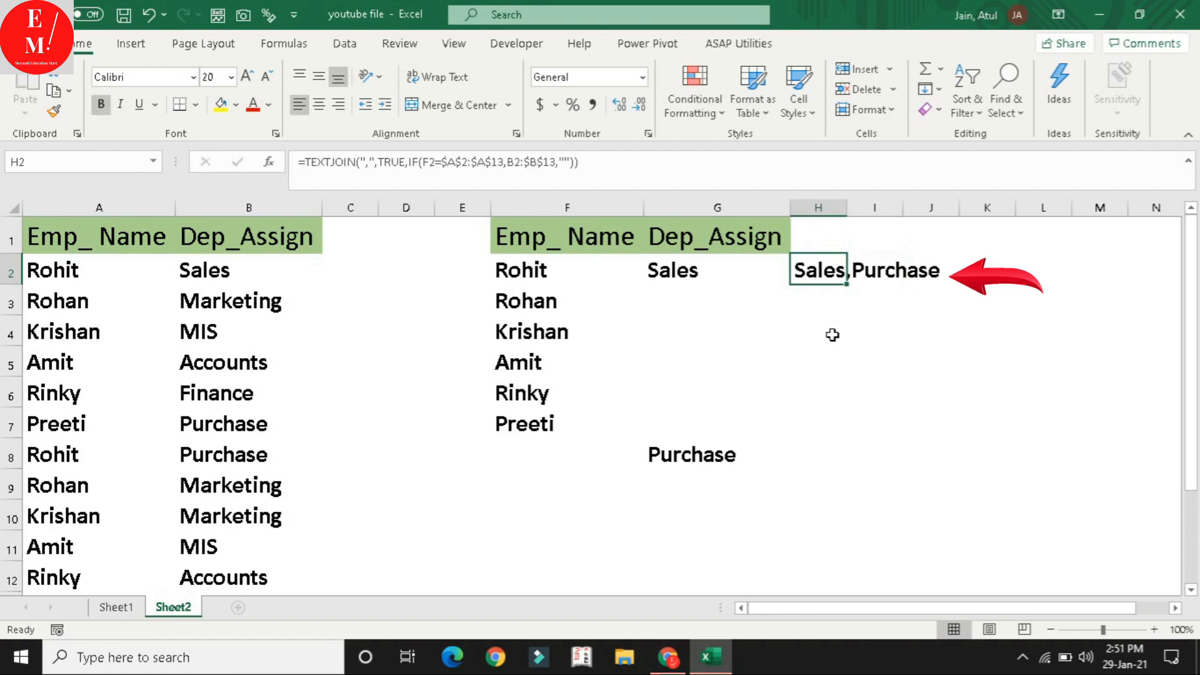
{"action": "left_click", "coordinate": [693, 276]}
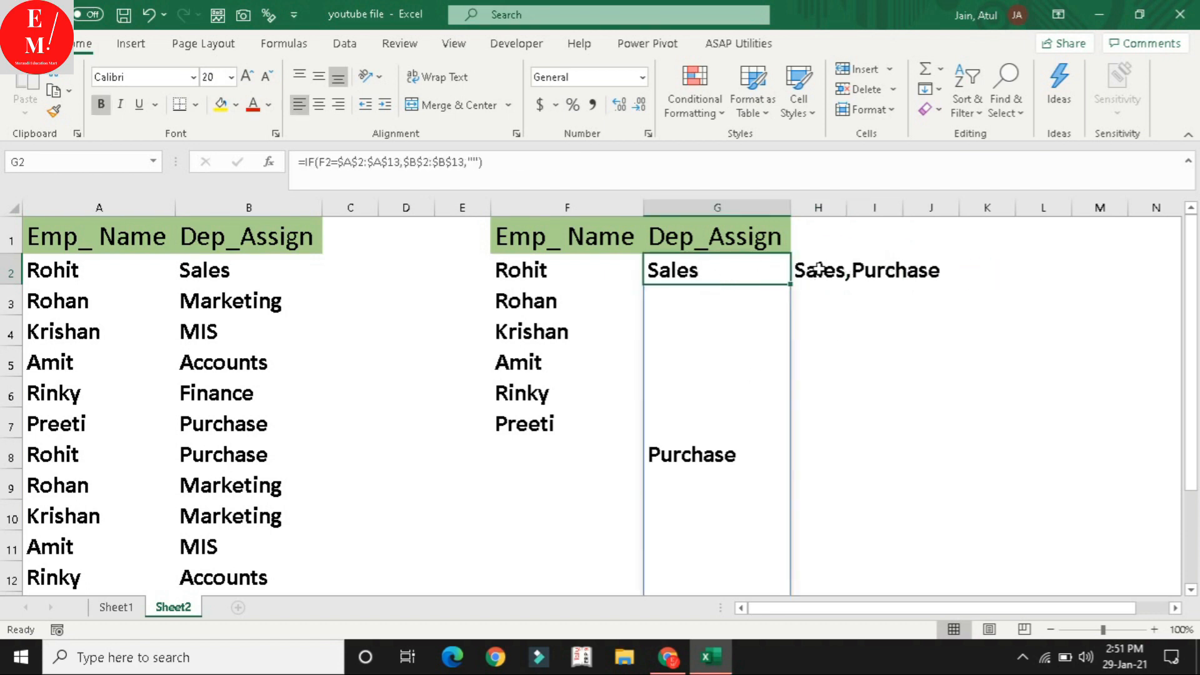
{"action": "left_click_drag", "start_coordinate": [836, 269], "coordinate": [922, 271]}
{"action": "left_click", "coordinate": [725, 265]}
{"action": "left_click_drag", "start_coordinate": [745, 265], "coordinate": [719, 491]}
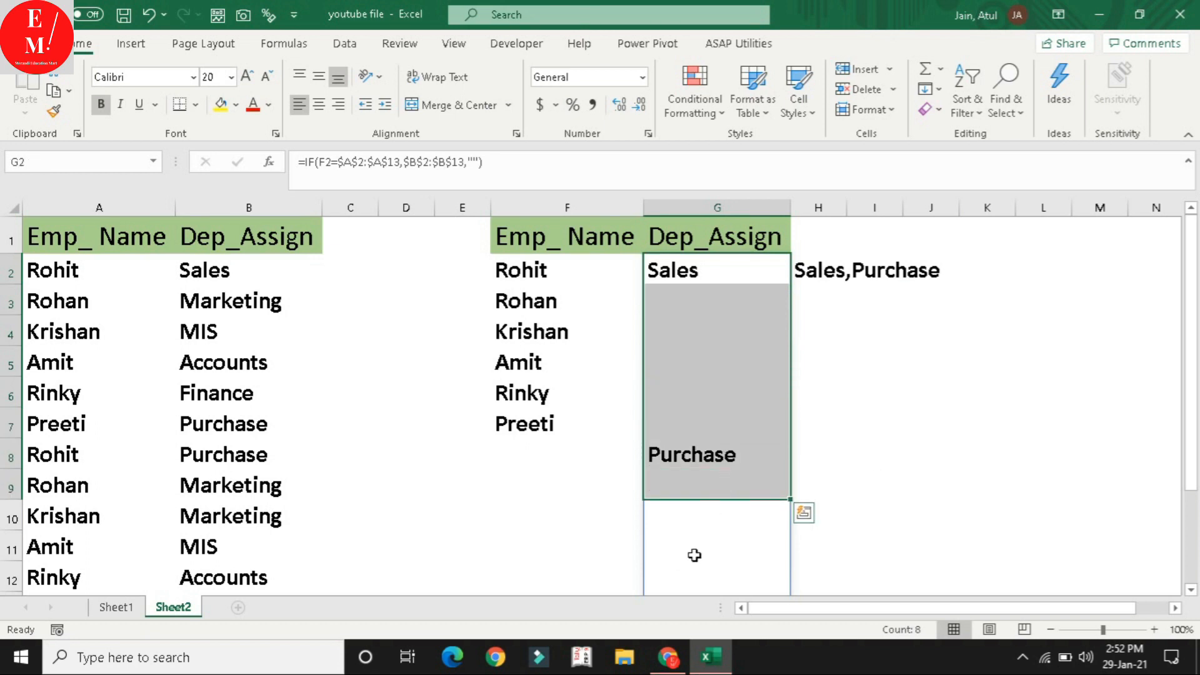
- Make the department range in the H2 formula fully absolute as $B$2:$B$13
{"action": "double_click", "coordinate": [872, 269]}
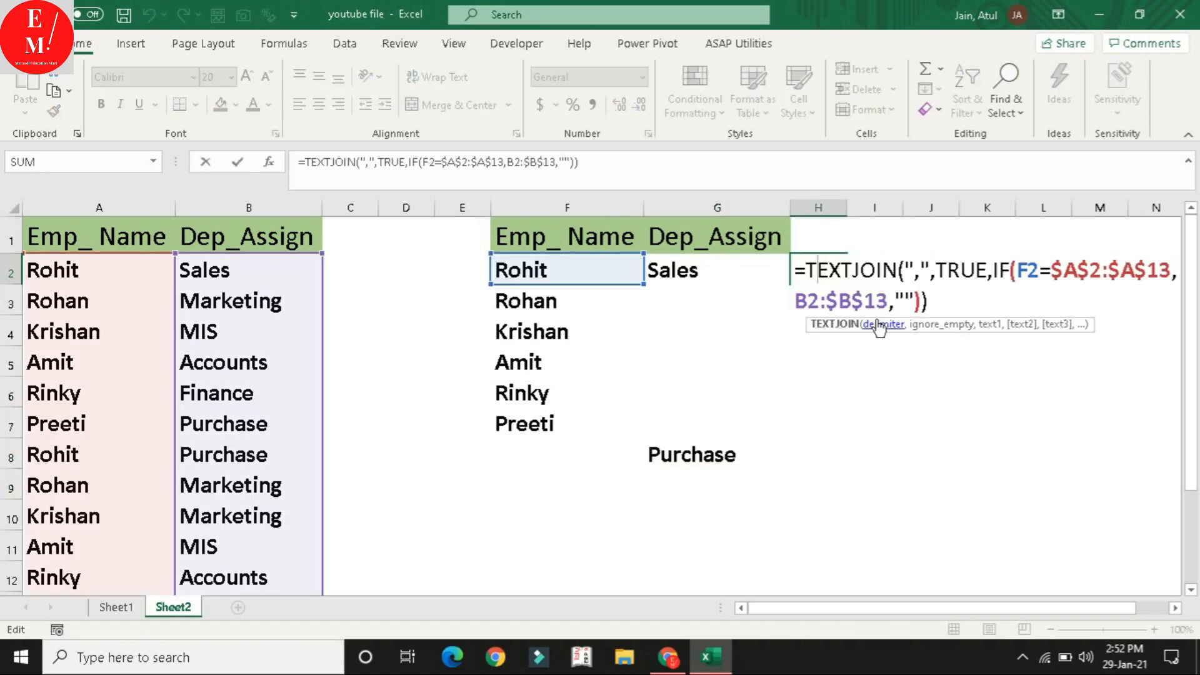
{"action": "left_click_drag", "start_coordinate": [930, 300], "coordinate": [799, 266]}
{"action": "left_click", "coordinate": [808, 301]}
{"action": "key", "text": "F4"}
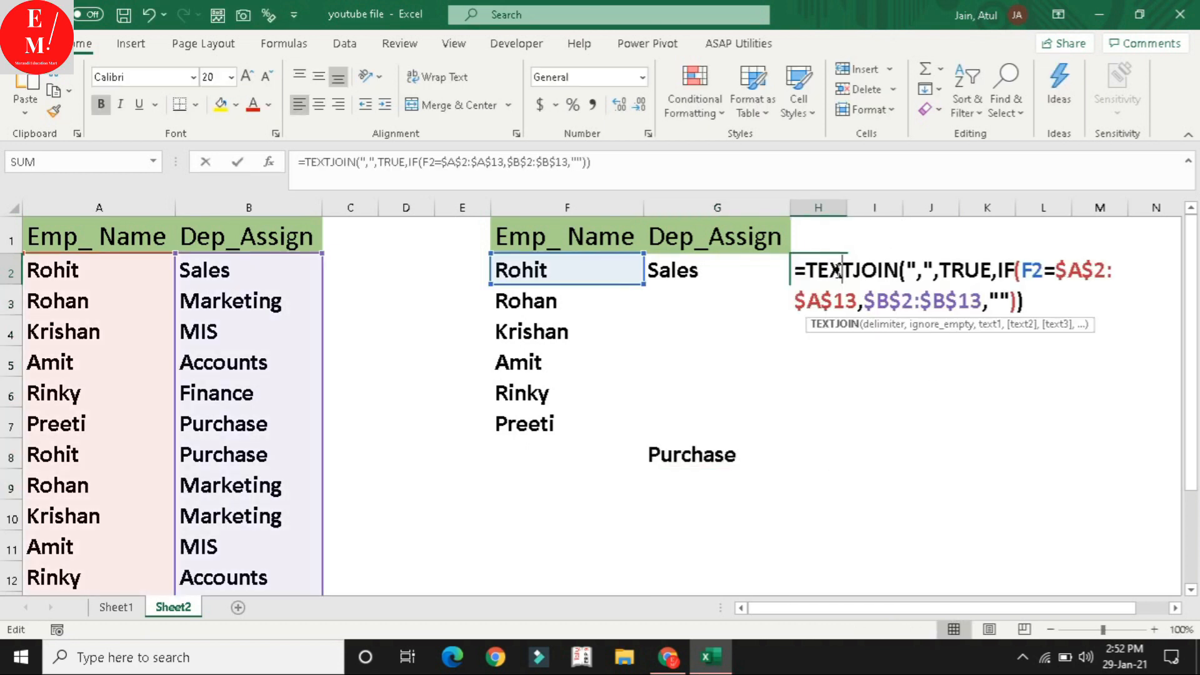
- Move the TEXTJOIN formula from cell H2 into G2, replacing the plain IF formula there
{"action": "left_click_drag", "start_coordinate": [1023, 301], "coordinate": [775, 270]}
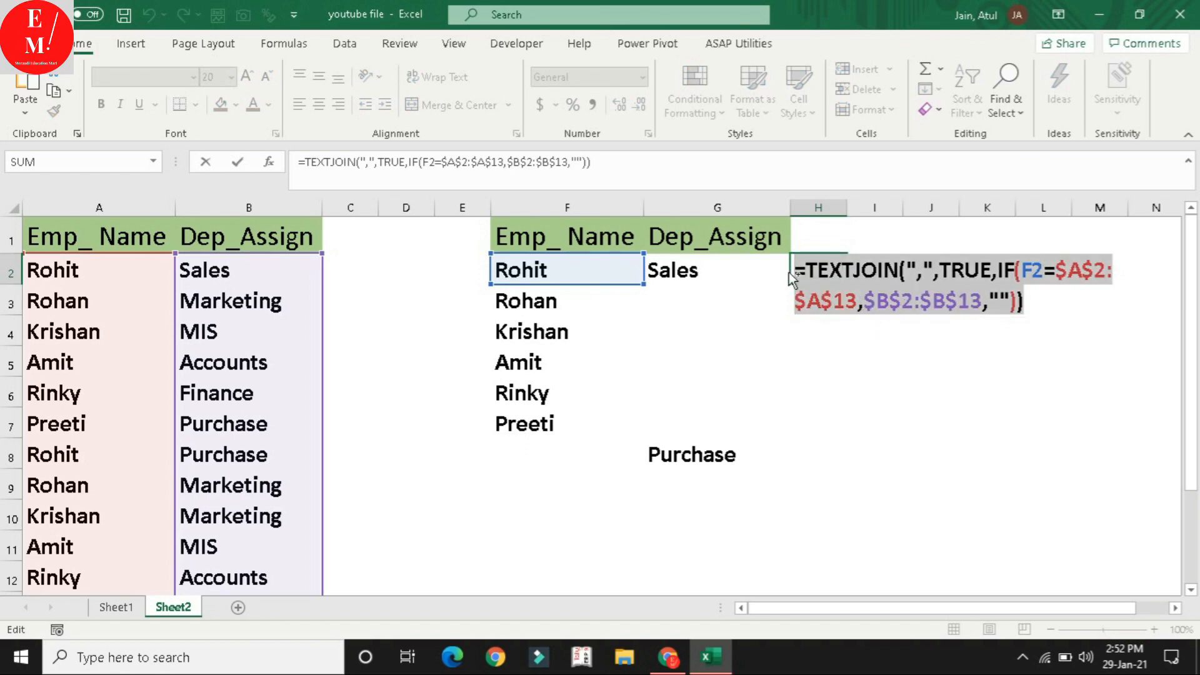
{"action": "key", "text": "ctrl+c"}
{"action": "key", "text": "Escape"}
{"action": "left_click", "coordinate": [742, 268]}
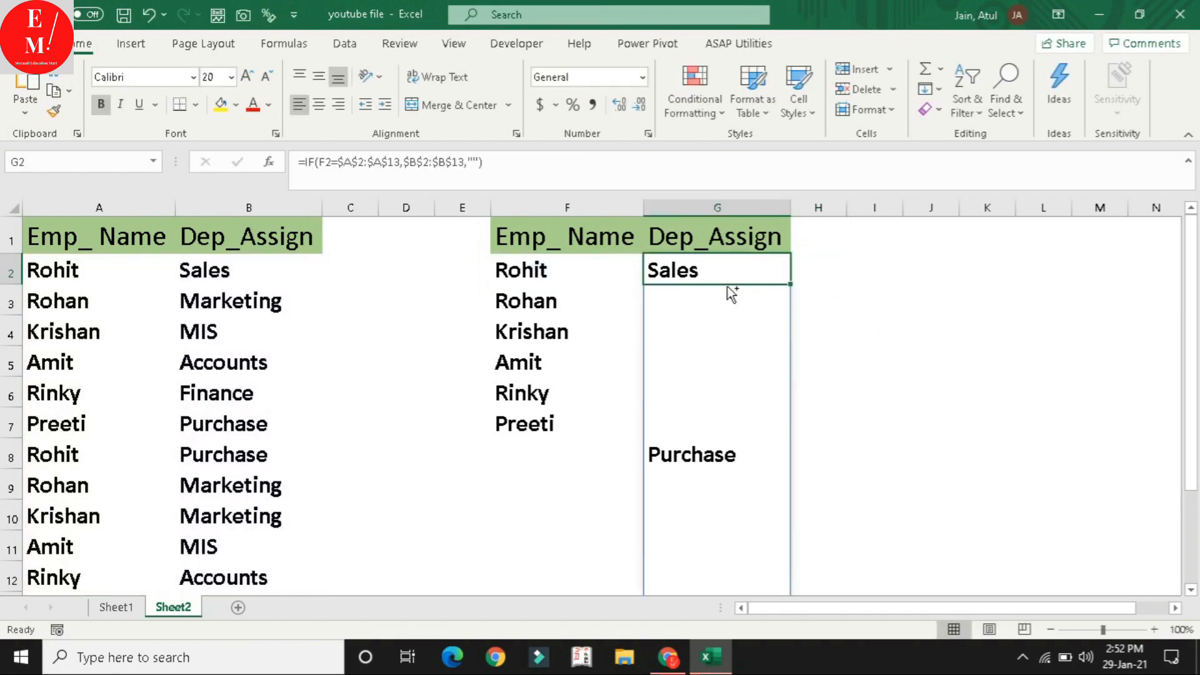
{"action": "key", "text": "ctrl+v"}
- Fill the G2 formula down to G7 and autofit the width of column G
{"action": "double_click", "coordinate": [788, 288]}
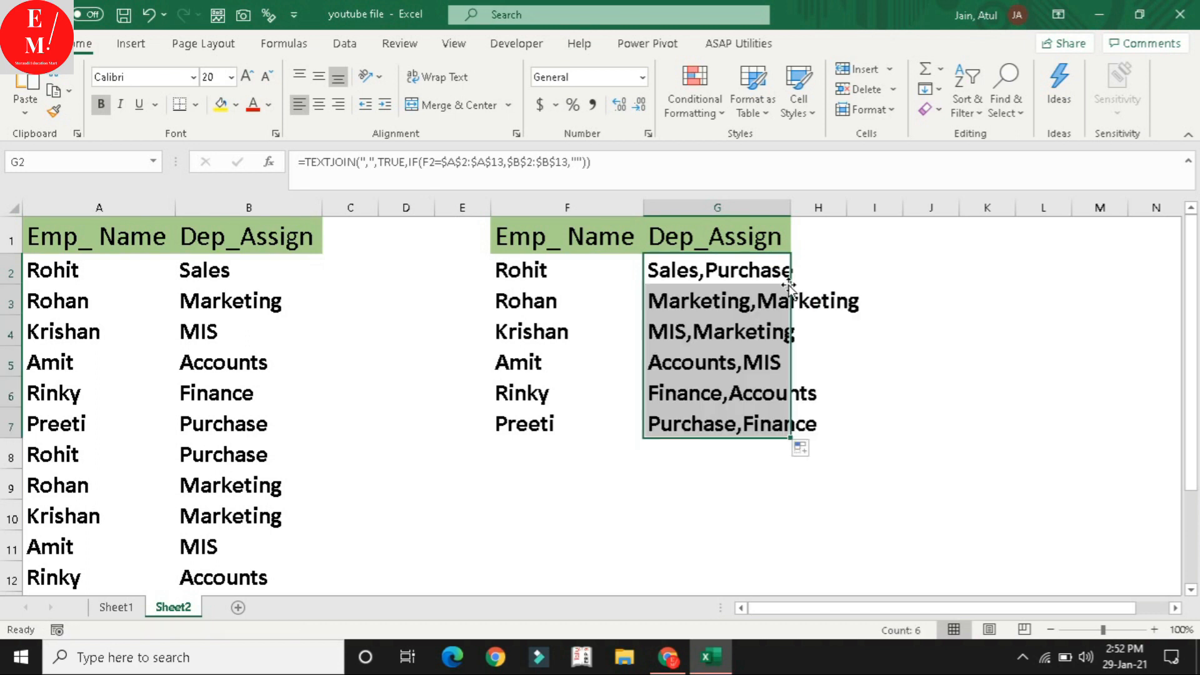
{"action": "double_click", "coordinate": [786, 207]}
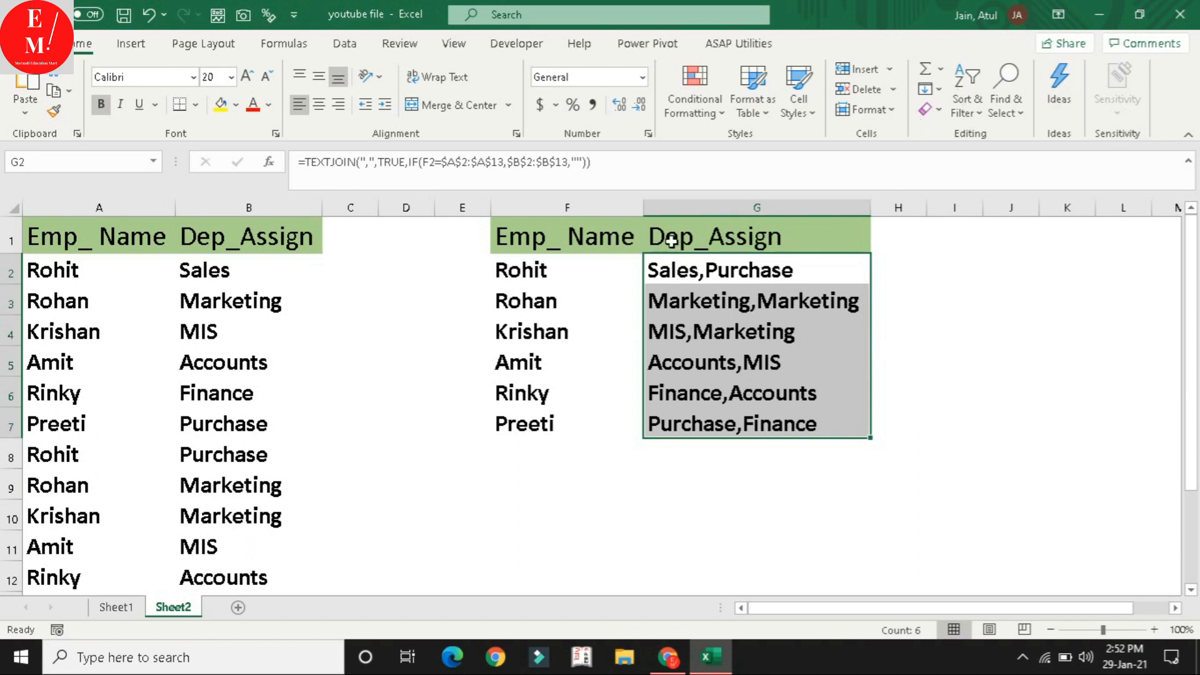
- Compare the joined departments in G2 and G3 with the matching employees' source entries in column B, checking for repeated departments
{"action": "left_click", "coordinate": [749, 273]}
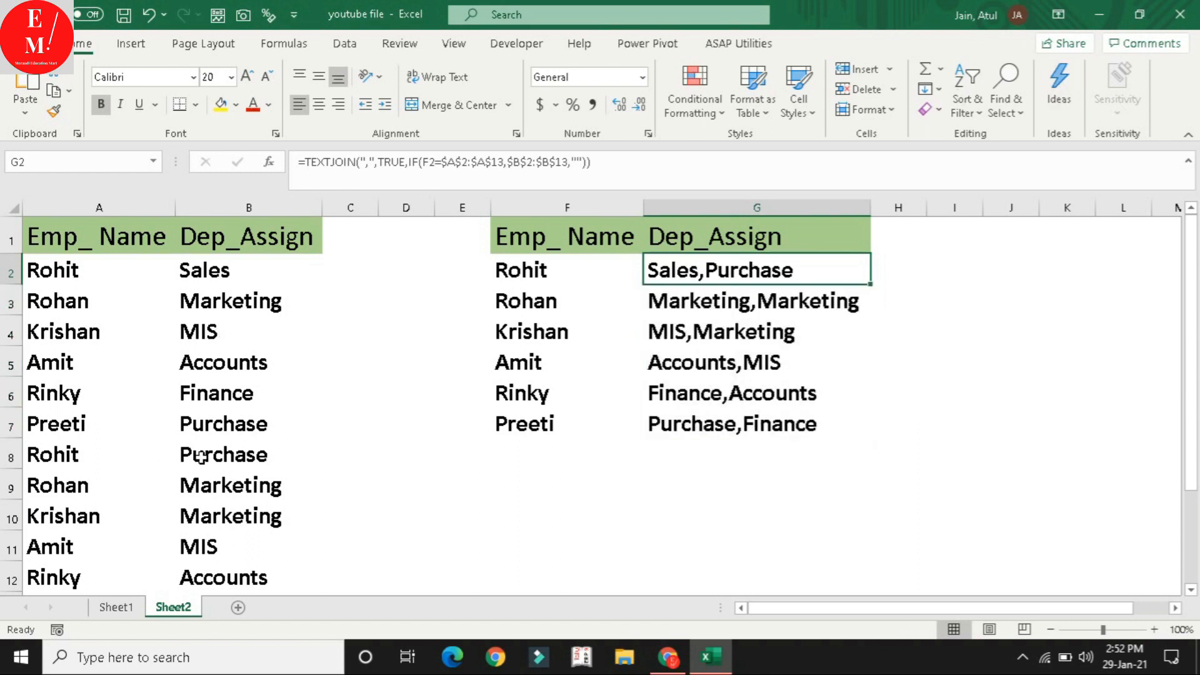
{"action": "left_click", "coordinate": [134, 265]}
{"action": "left_click", "coordinate": [183, 275]}
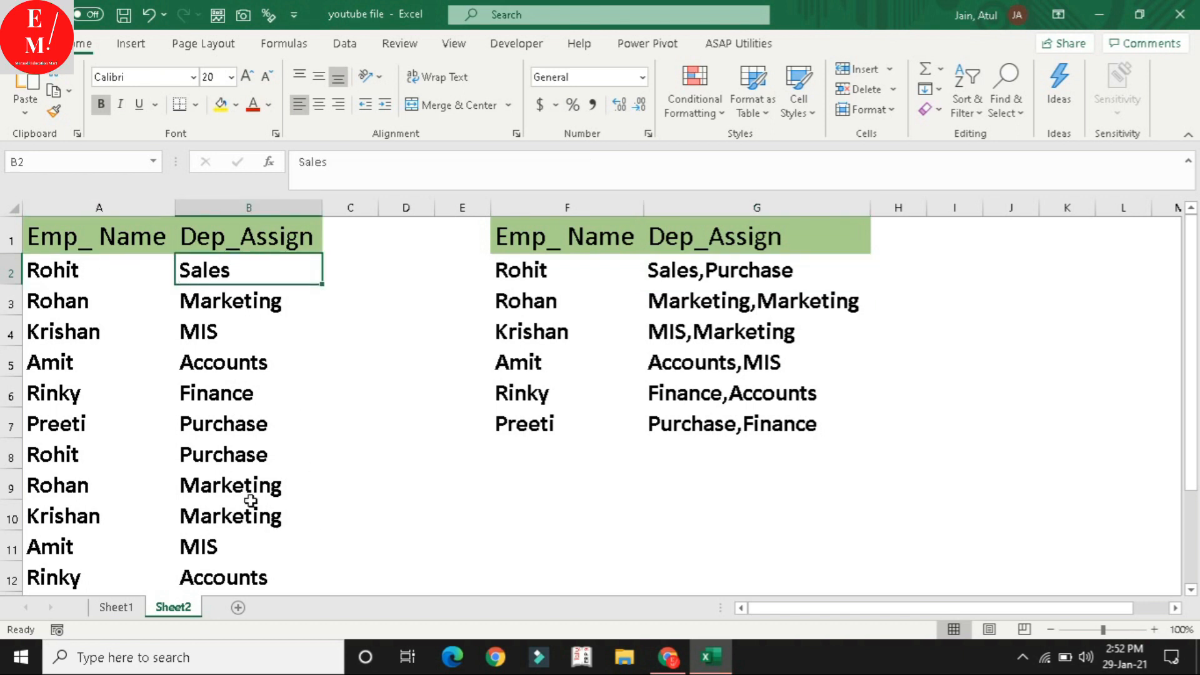
{"action": "left_click", "coordinate": [256, 452]}
{"action": "left_click", "coordinate": [735, 275]}
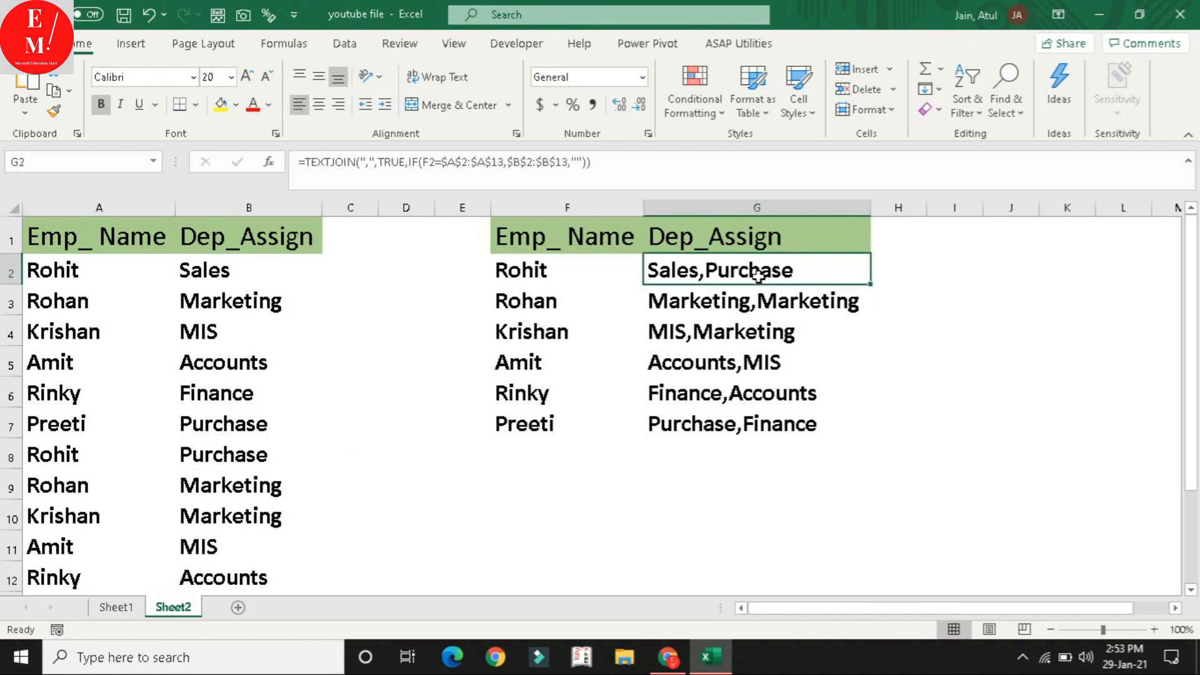
{"action": "left_click", "coordinate": [586, 305]}
{"action": "left_click", "coordinate": [694, 302]}
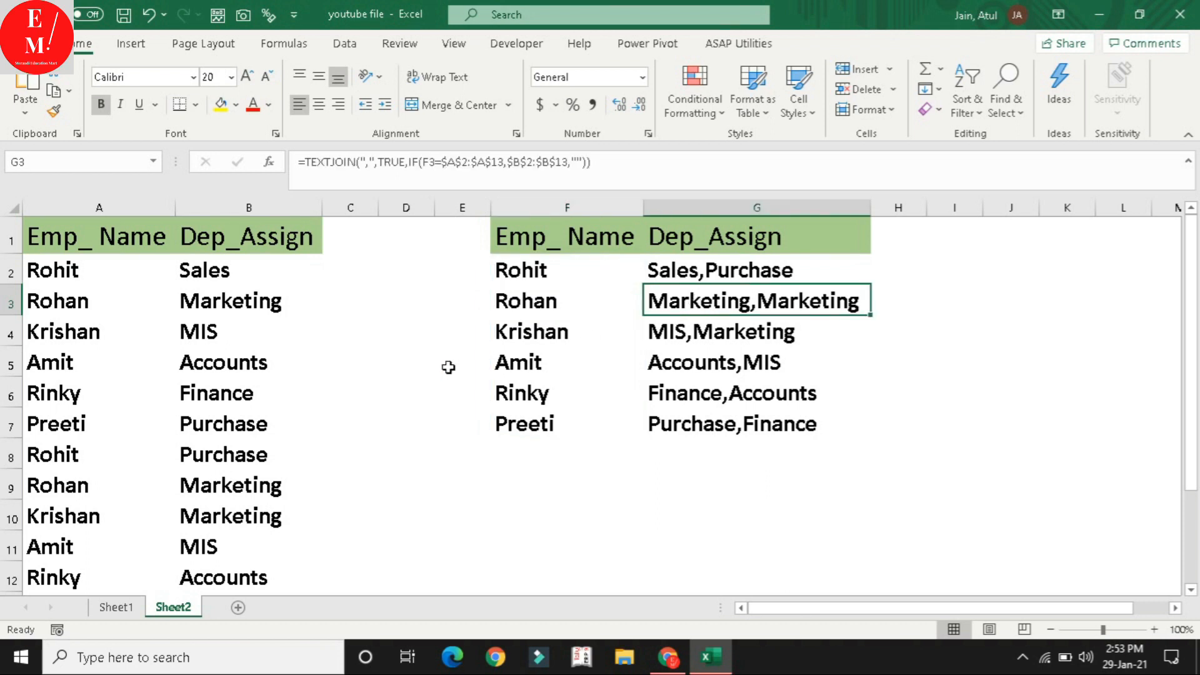
{"action": "left_click_drag", "start_coordinate": [217, 494], "coordinate": [225, 509]}
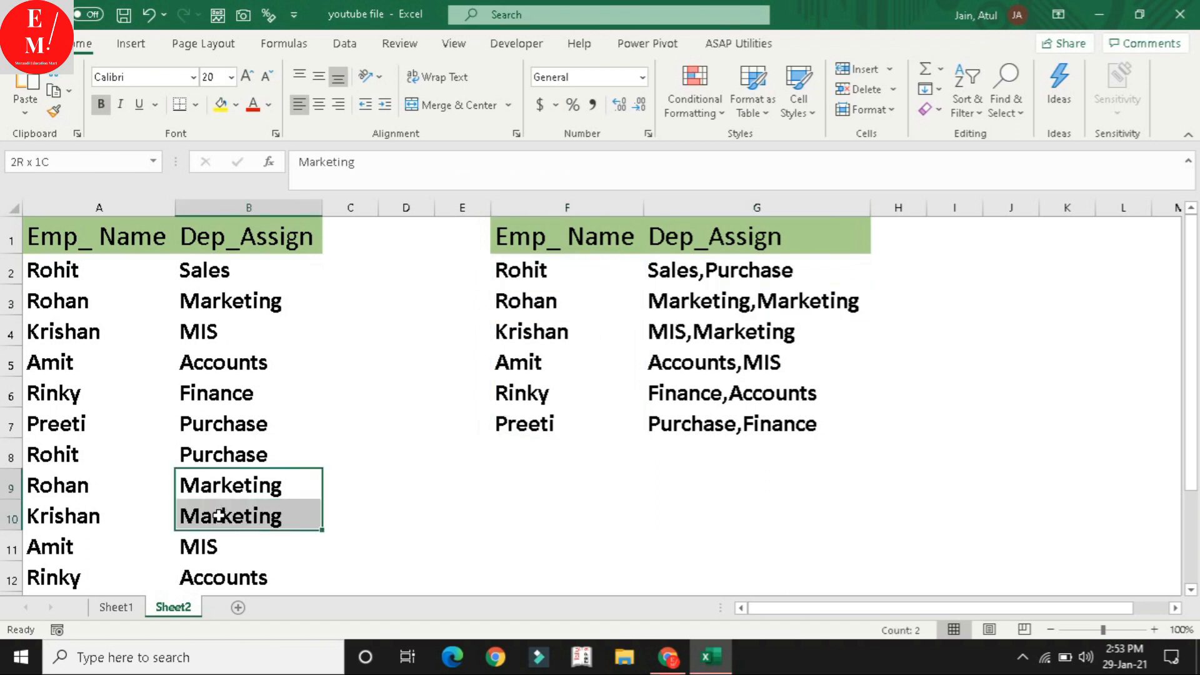
{"action": "left_click", "coordinate": [247, 491]}
{"action": "left_click", "coordinate": [229, 311]}
{"action": "left_click", "coordinate": [319, 516]}
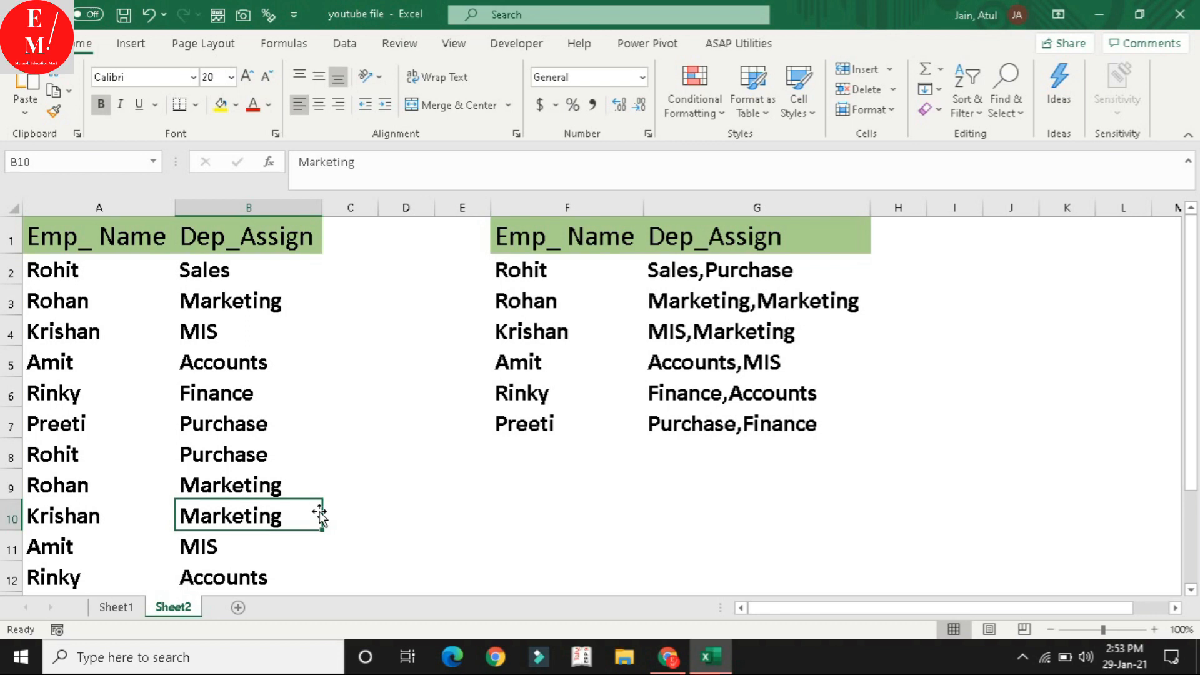
- Wrap the nested IF of the G2 TEXTJOIN formula in a UNIQUE function and enter the updated formula
{"action": "left_click", "coordinate": [763, 270]}
{"action": "double_click", "coordinate": [787, 270]}
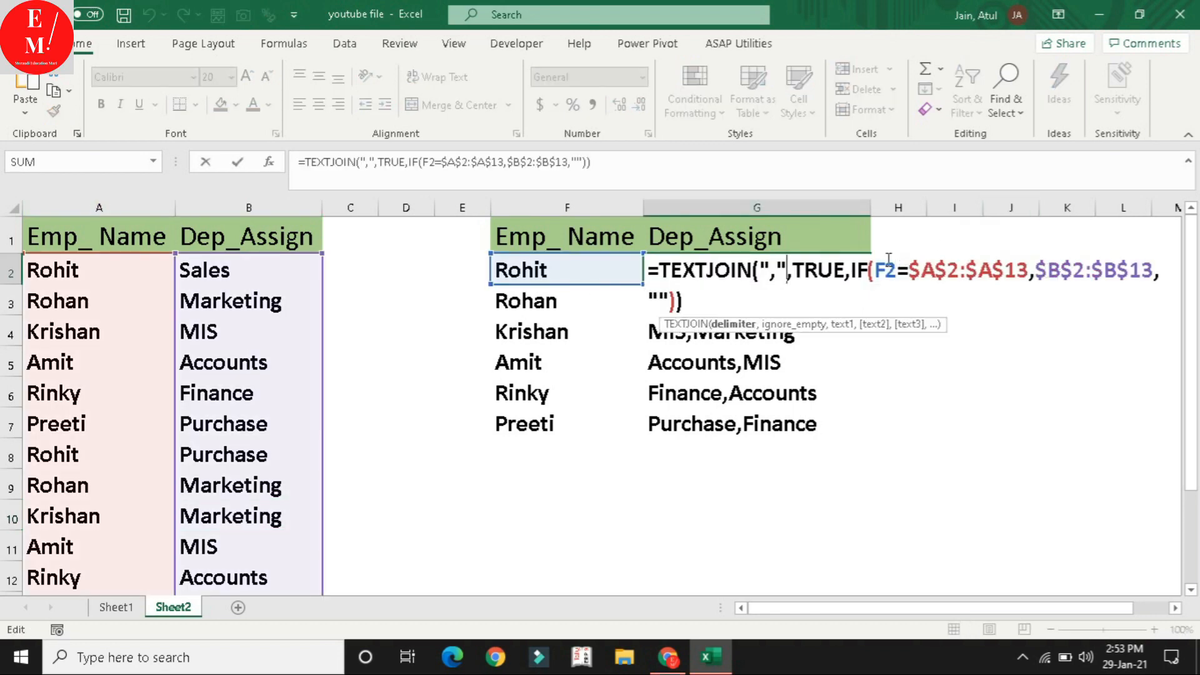
{"action": "left_click", "coordinate": [854, 269]}
{"action": "left_click_drag", "start_coordinate": [858, 266], "coordinate": [942, 323]}
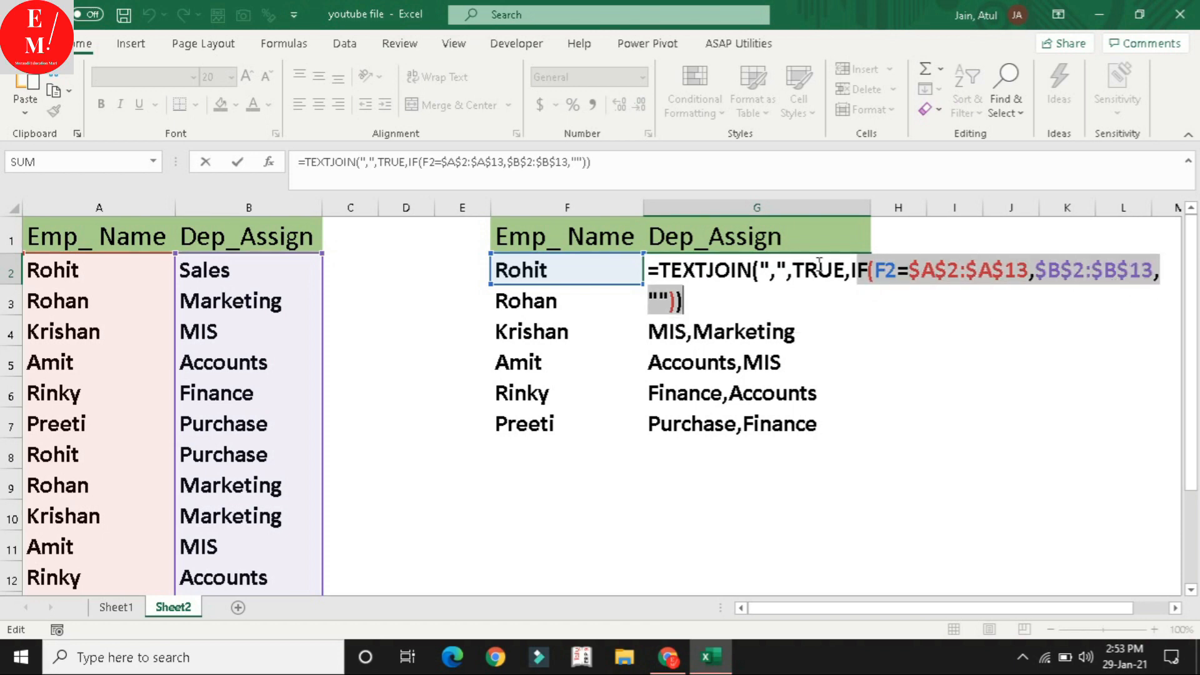
{"action": "left_click", "coordinate": [855, 269]}
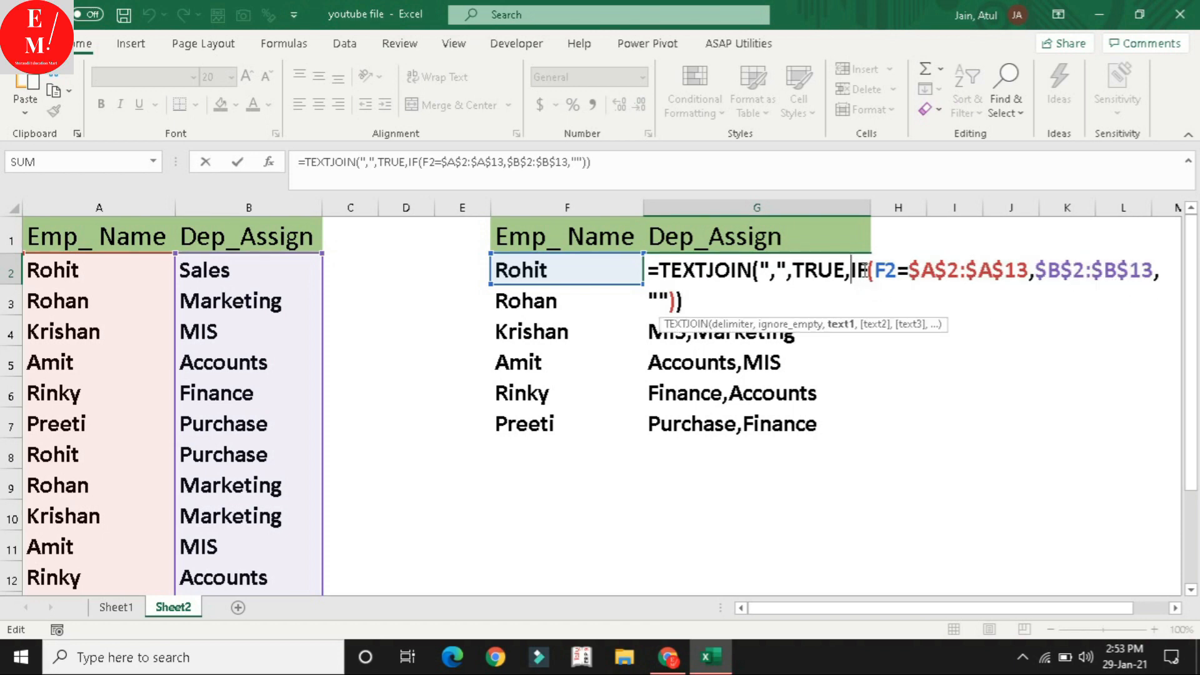
{"action": "type", "text": "uniq"}
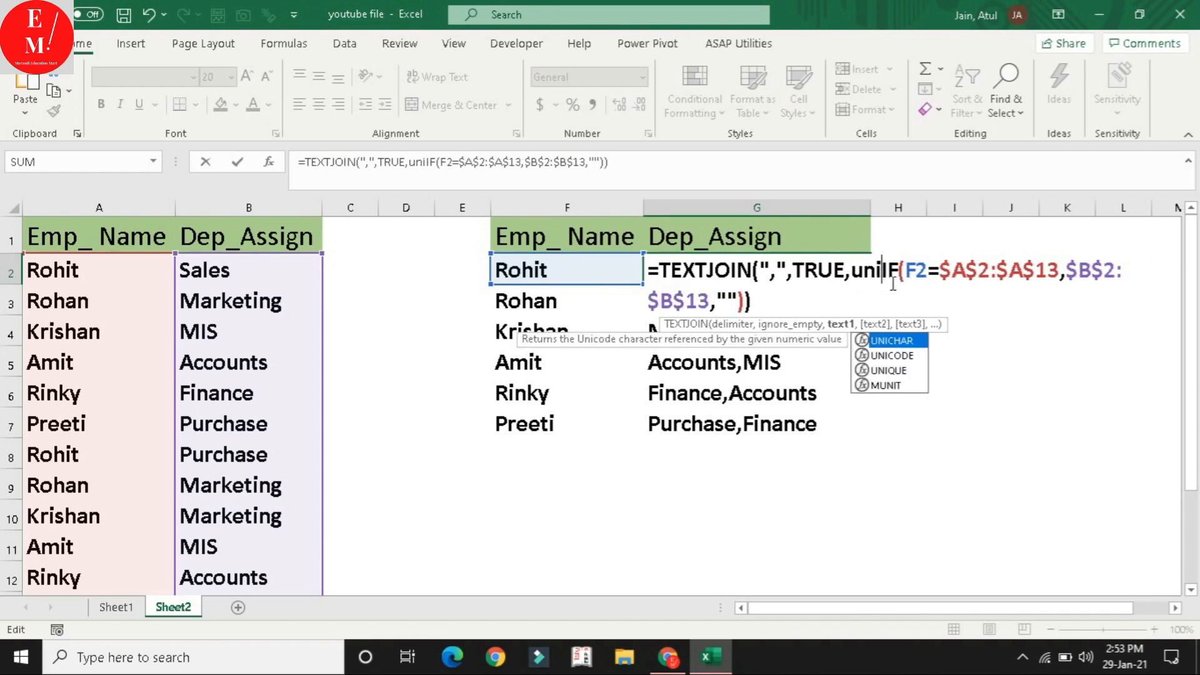
{"action": "key", "text": "Tab"}
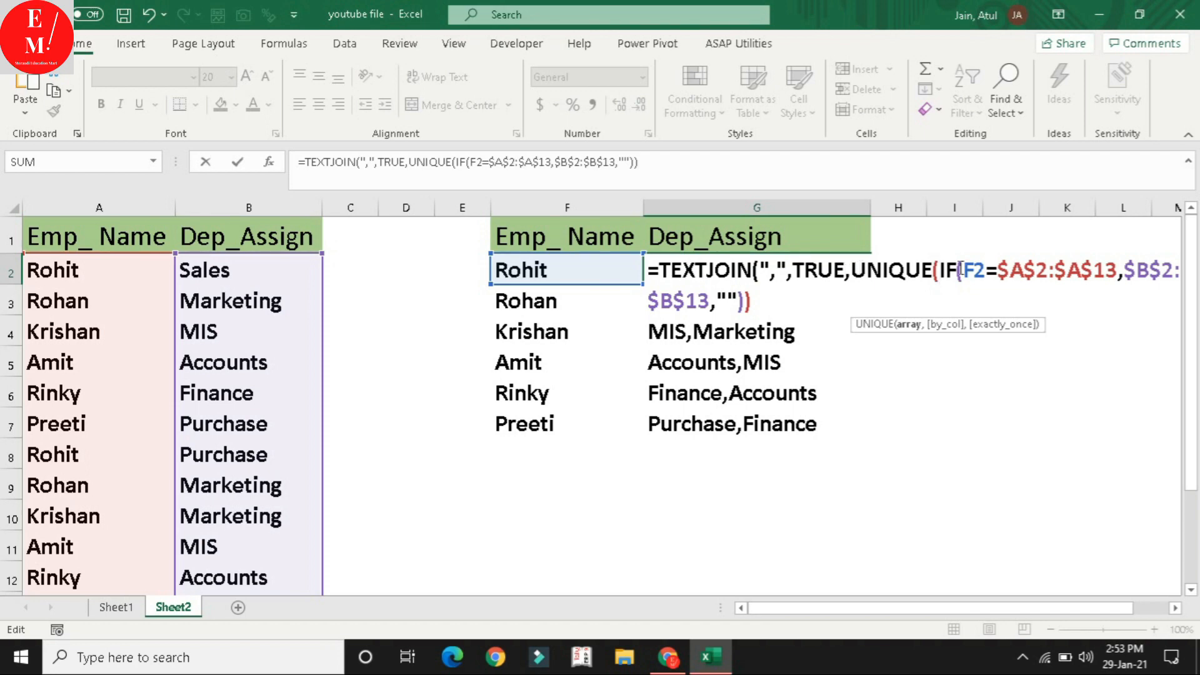
{"action": "left_click_drag", "start_coordinate": [945, 270], "coordinate": [1176, 275]}
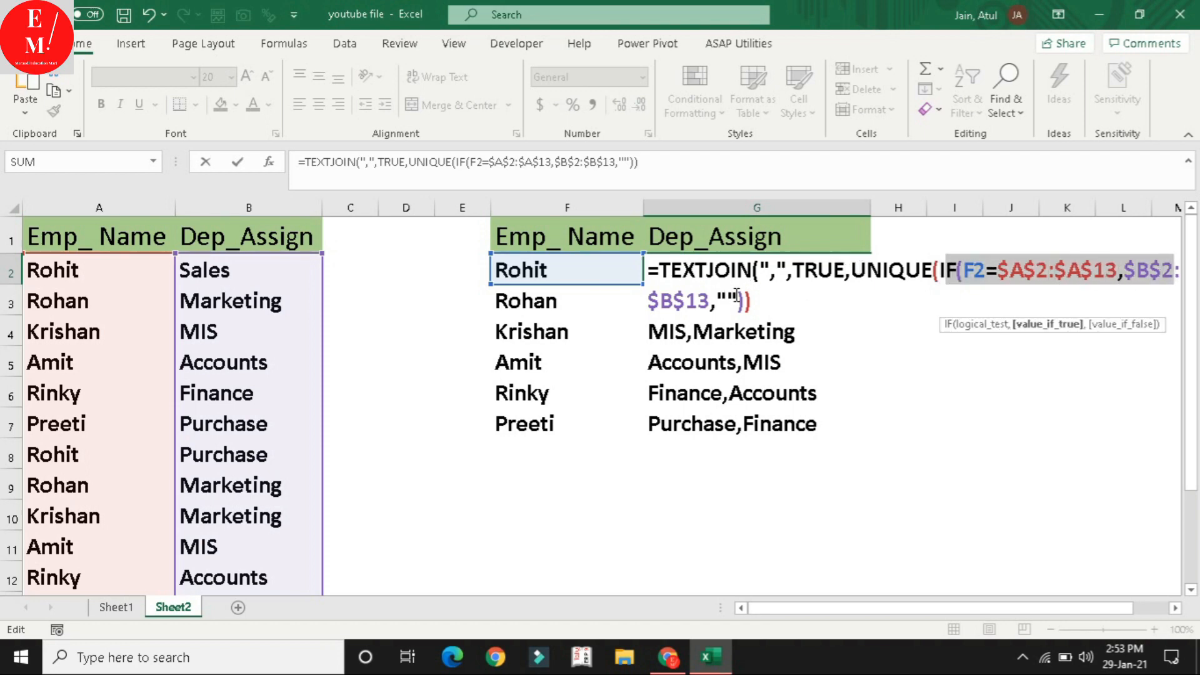
{"action": "left_click", "coordinate": [941, 270]}
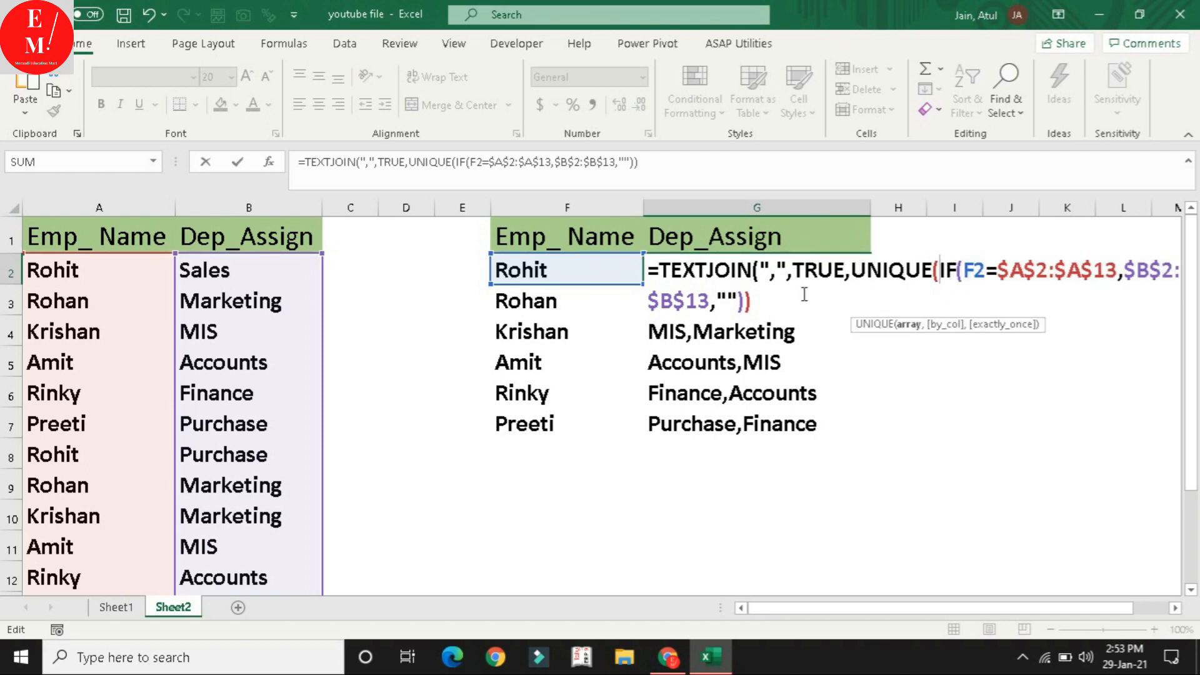
{"action": "left_click", "coordinate": [781, 295]}
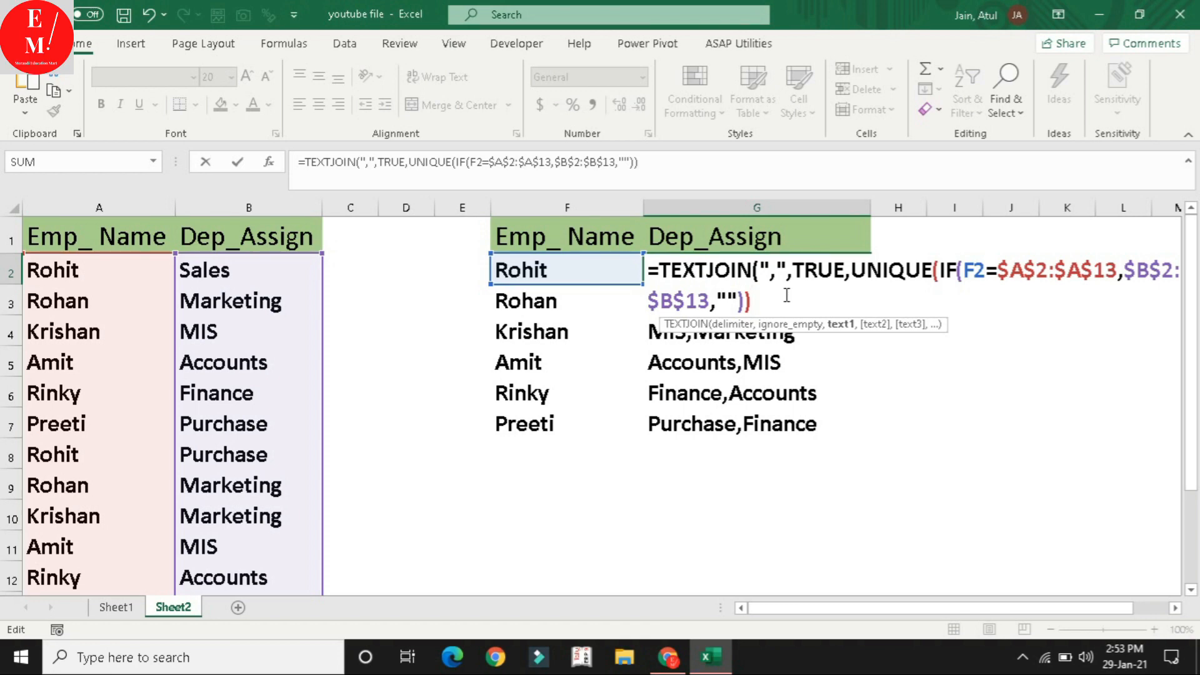
{"action": "type", "text": ")"}
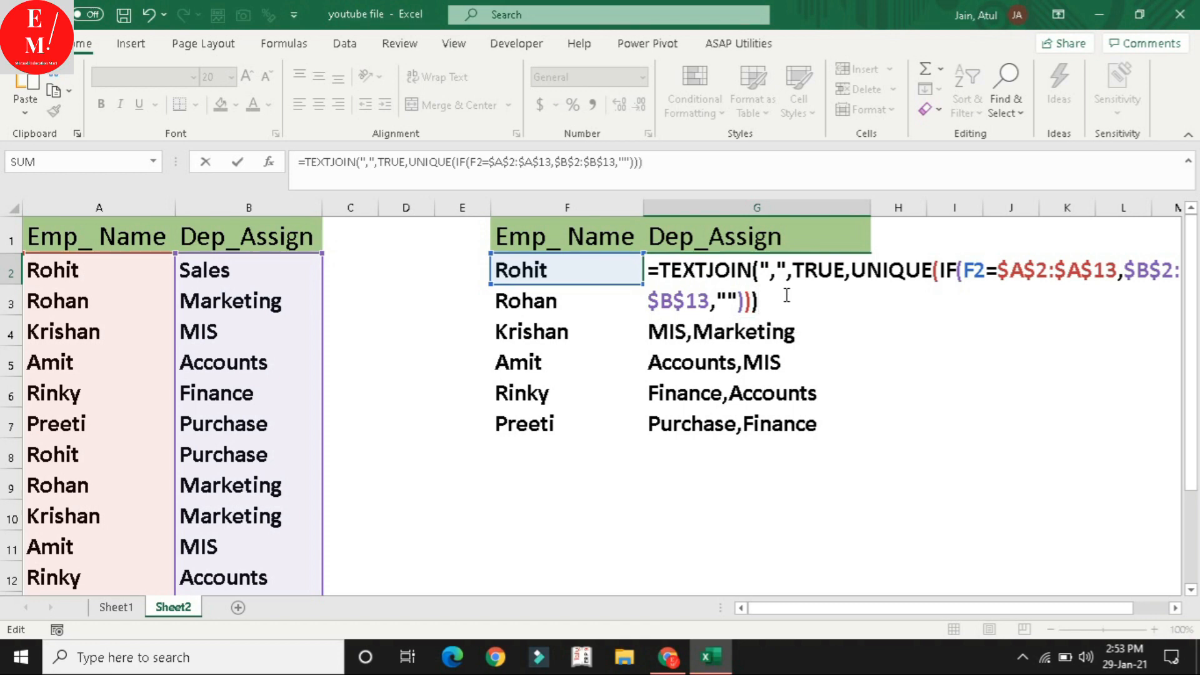
{"action": "key", "text": "Return"}
- Fill the updated UNIQUE formula from G2 down to G7 and check cell G3
{"action": "left_click", "coordinate": [801, 274]}
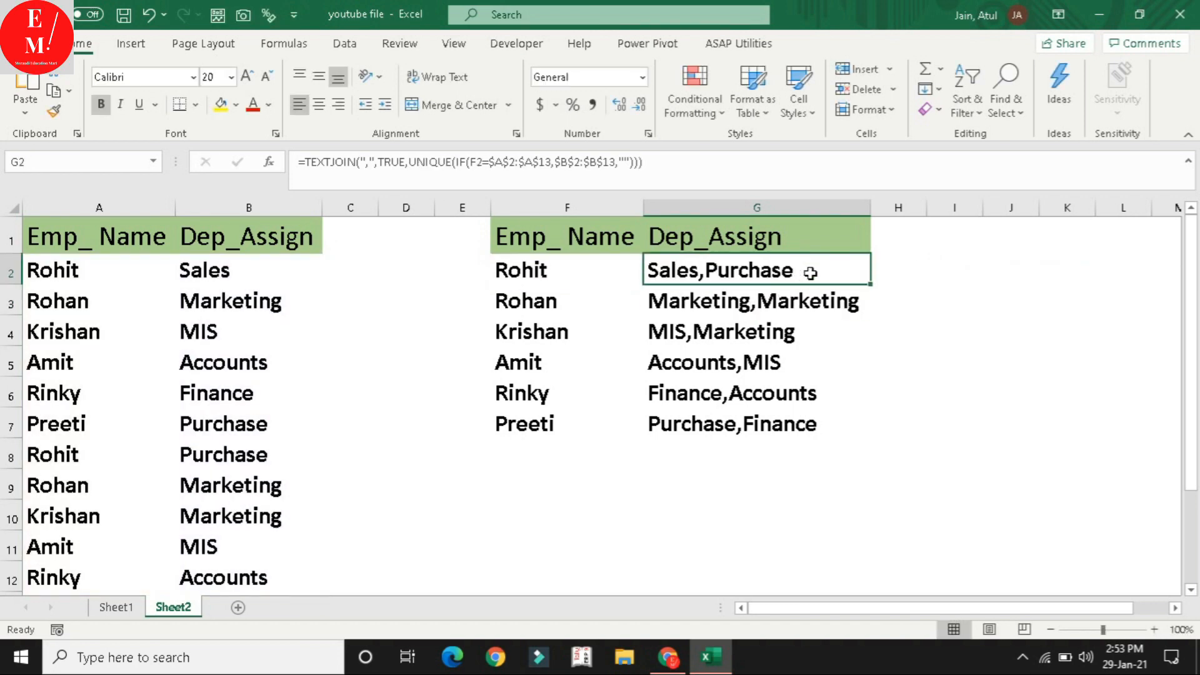
{"action": "double_click", "coordinate": [871, 285]}
{"action": "left_click", "coordinate": [767, 303]}
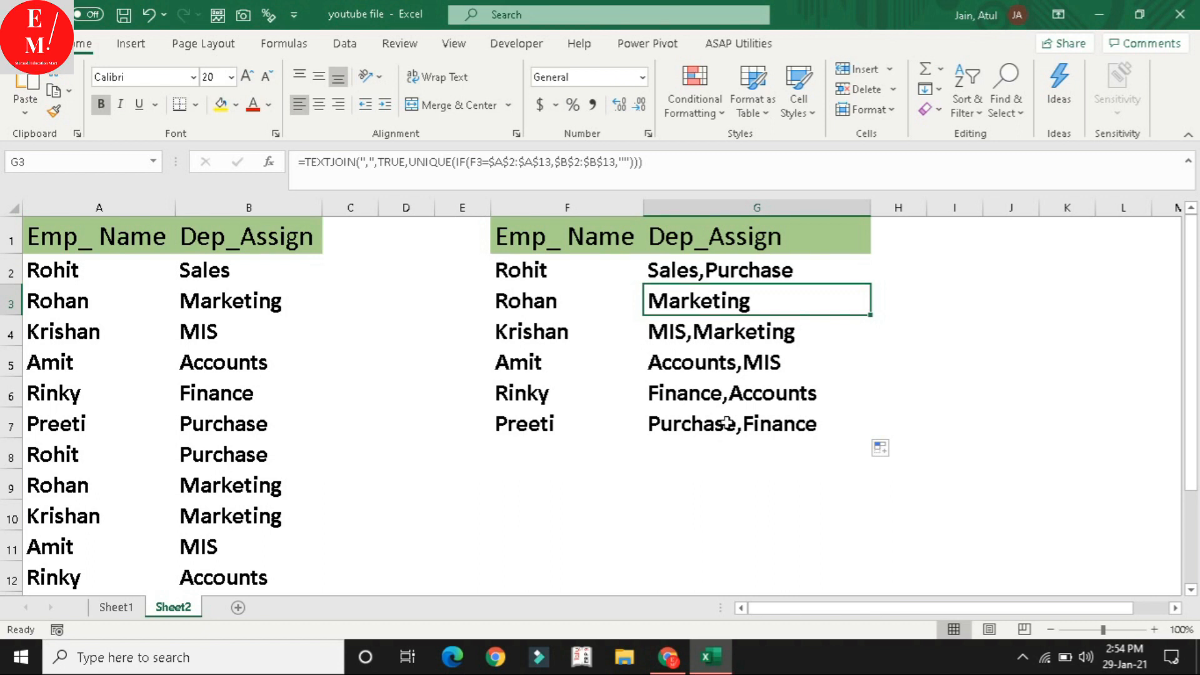
- Review the summary table in F1:G7 and examine the complete formula in G2
{"action": "left_click_drag", "start_coordinate": [594, 242], "coordinate": [661, 309]}
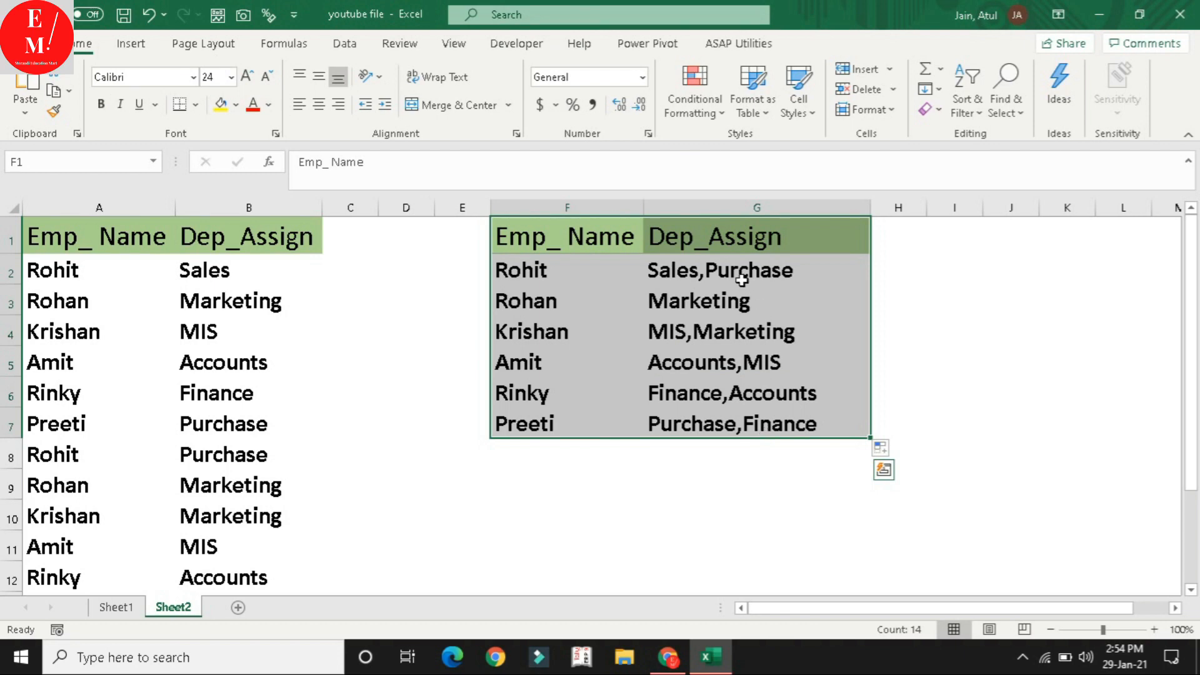
{"action": "double_click", "coordinate": [737, 276]}
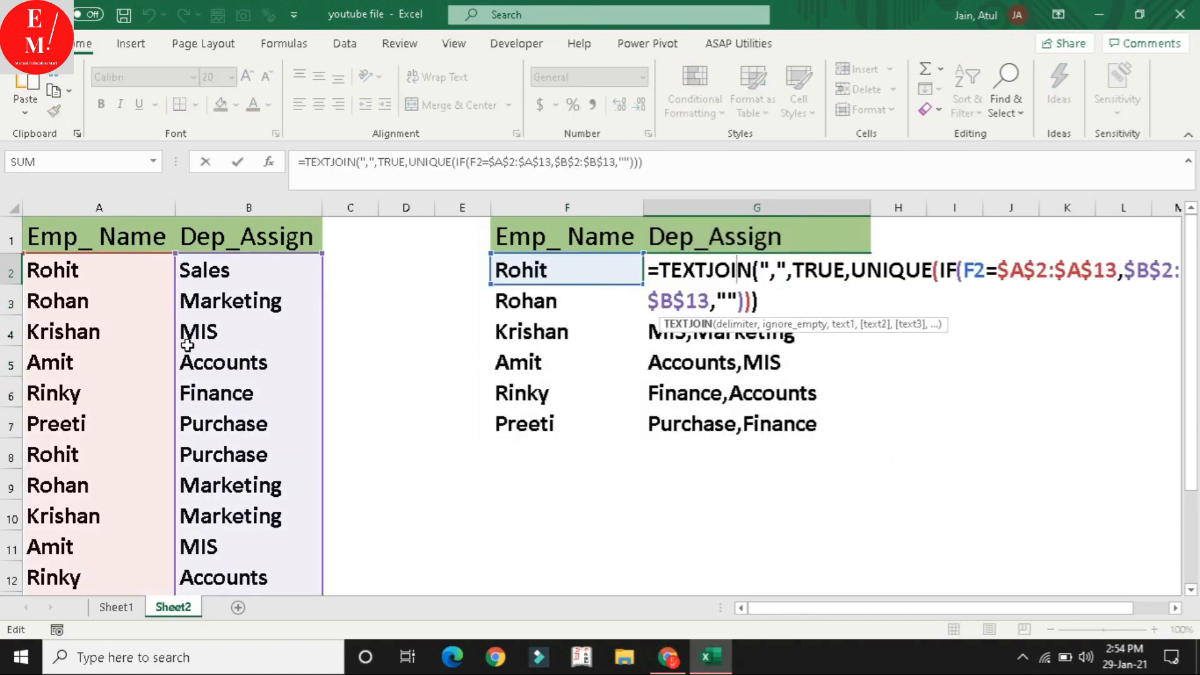
{"action": "left_click", "coordinate": [771, 304]}
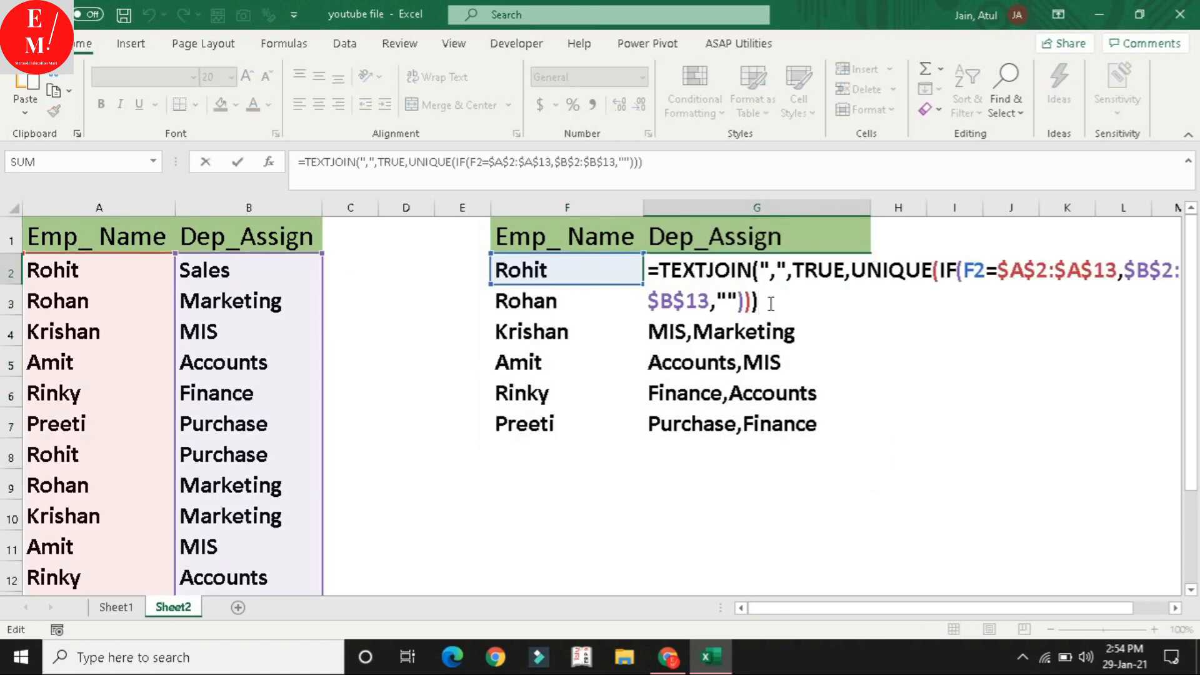